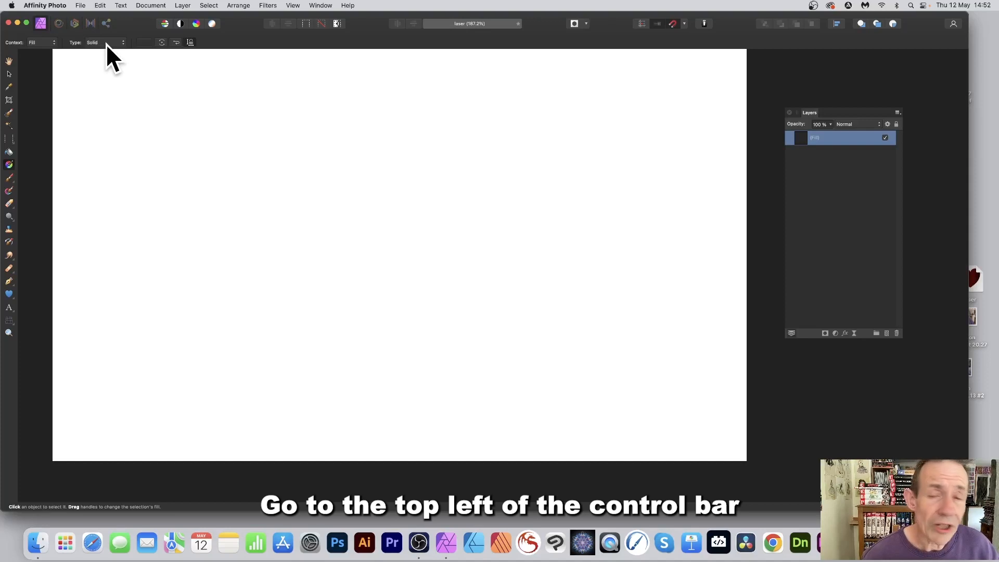
Change the fill layer to a linear gradient and set its end stop to black at 100% opacity.
left_click(106, 43)
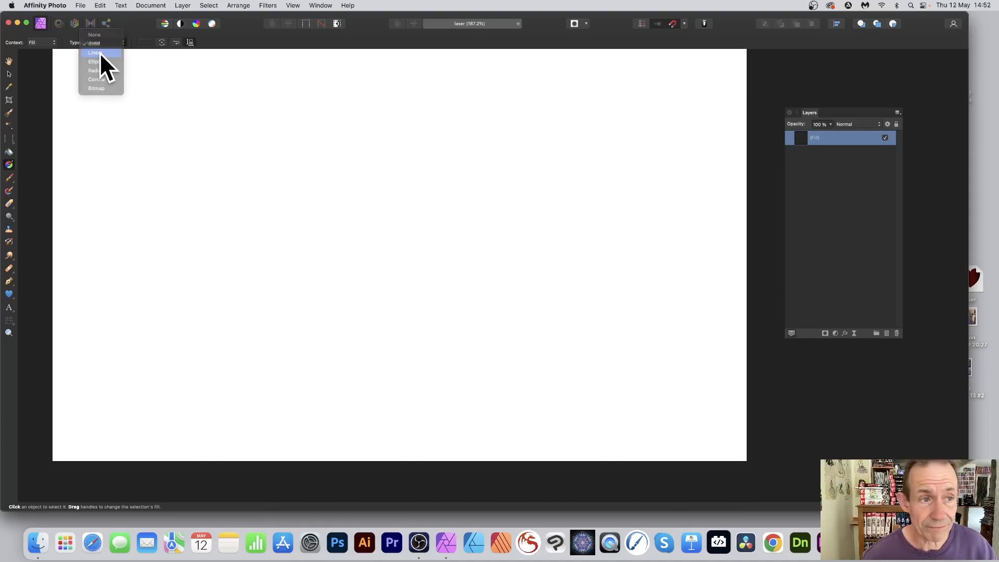
left_click(100, 52)
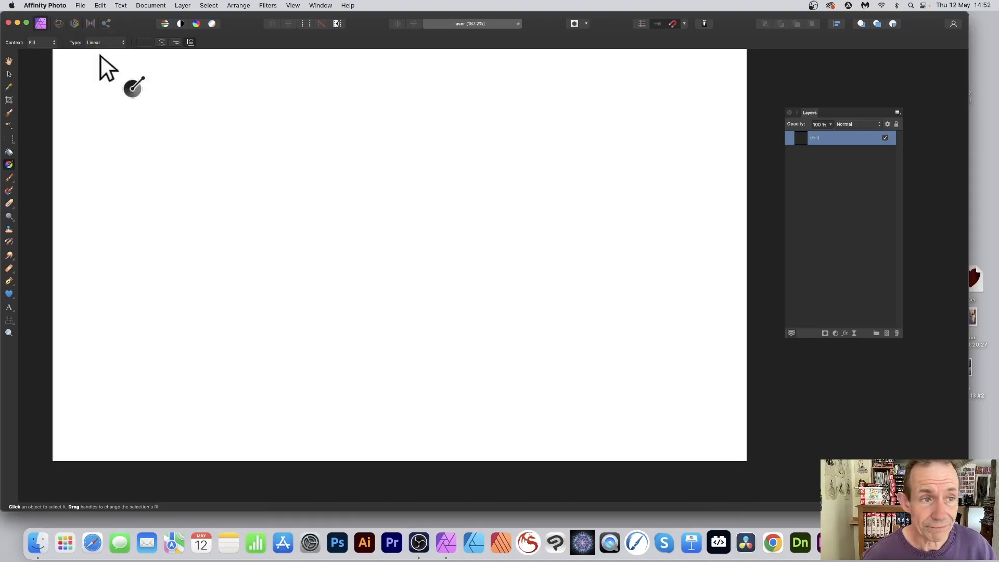
left_click(145, 42)
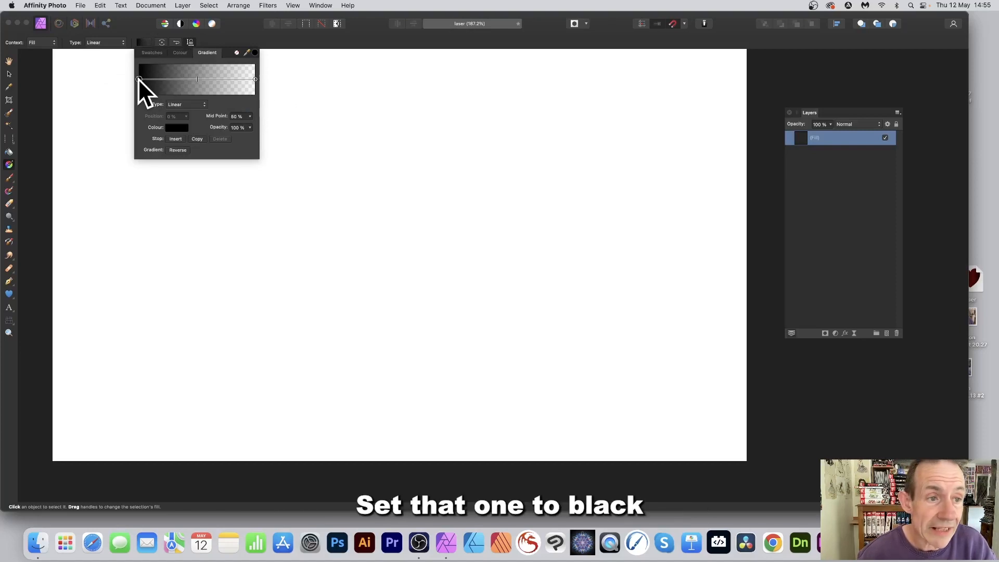
left_click(255, 79)
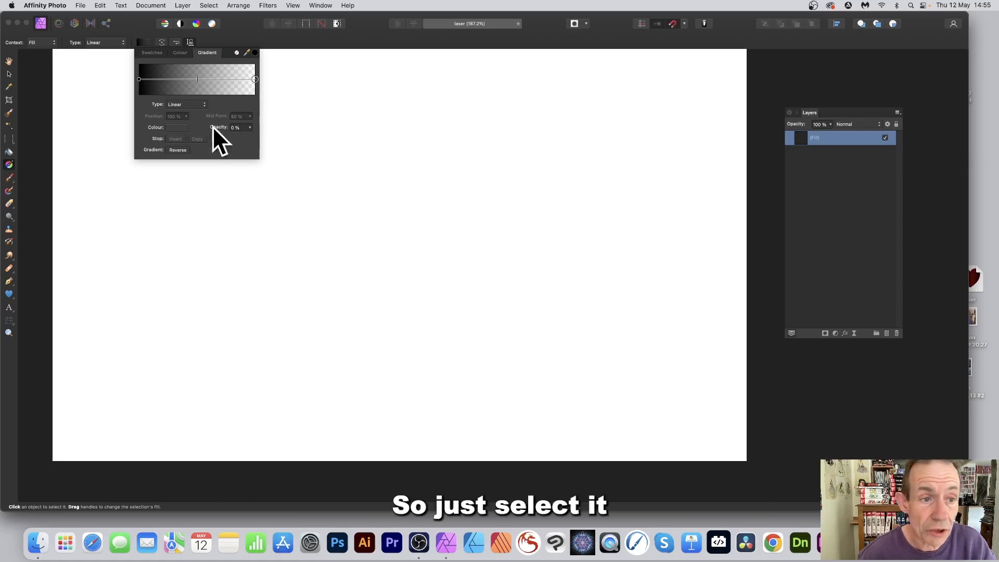
left_click(177, 127)
left_click_drag(170, 238, 161, 259)
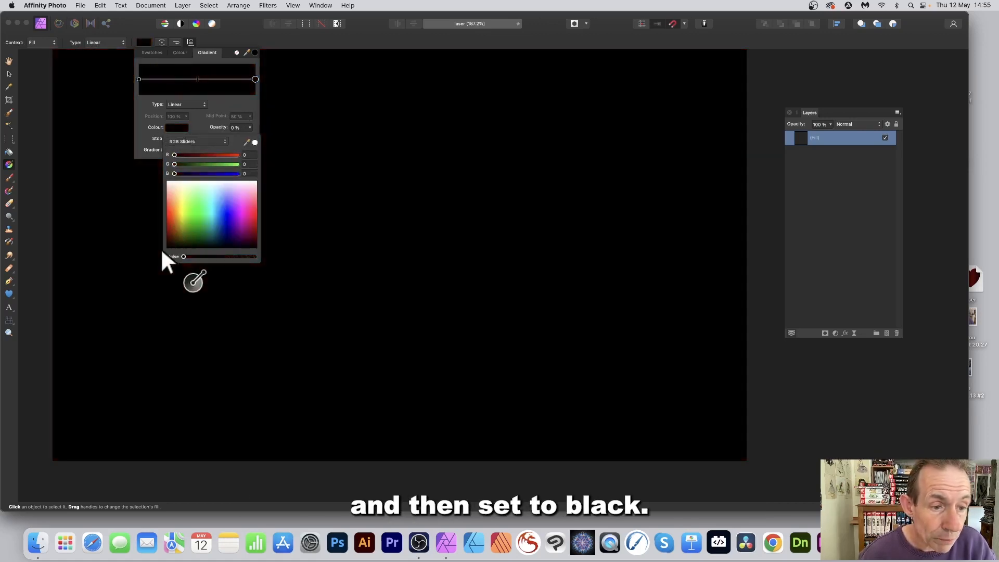
left_click(250, 127)
left_click_drag(251, 135, 355, 145)
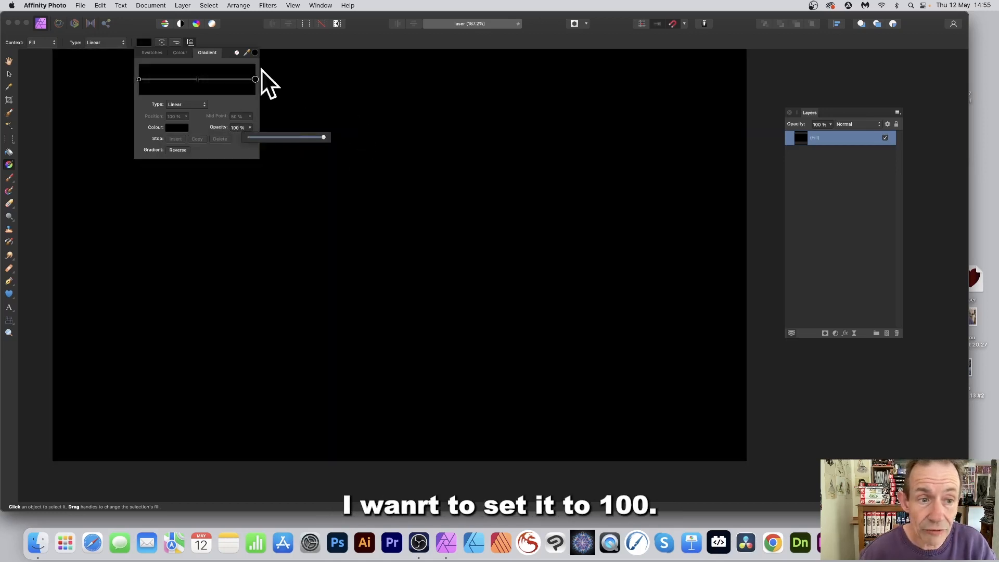
Insert a stop at the 50% position of the fill gradient and colour it red.
left_click(139, 79)
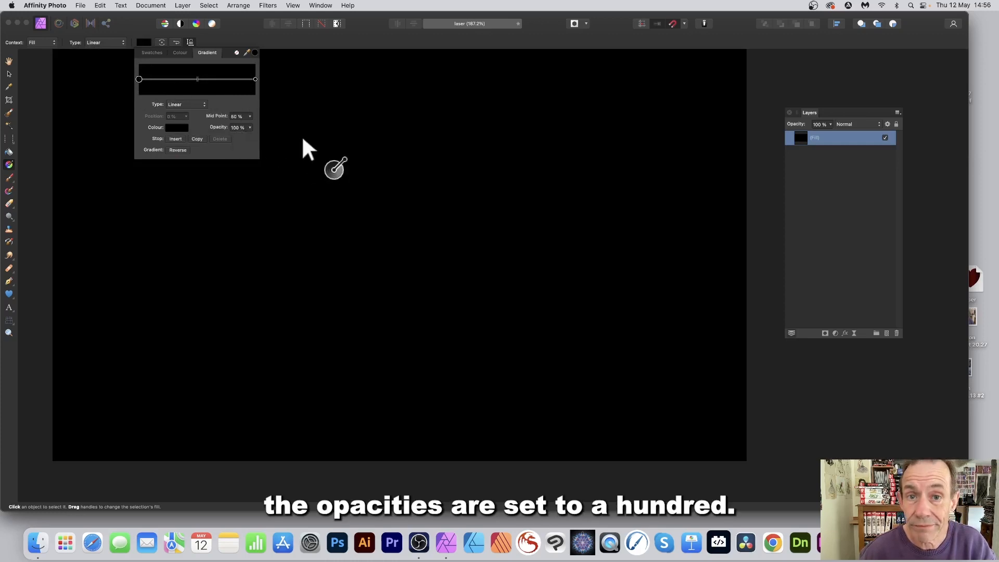
left_click(175, 139)
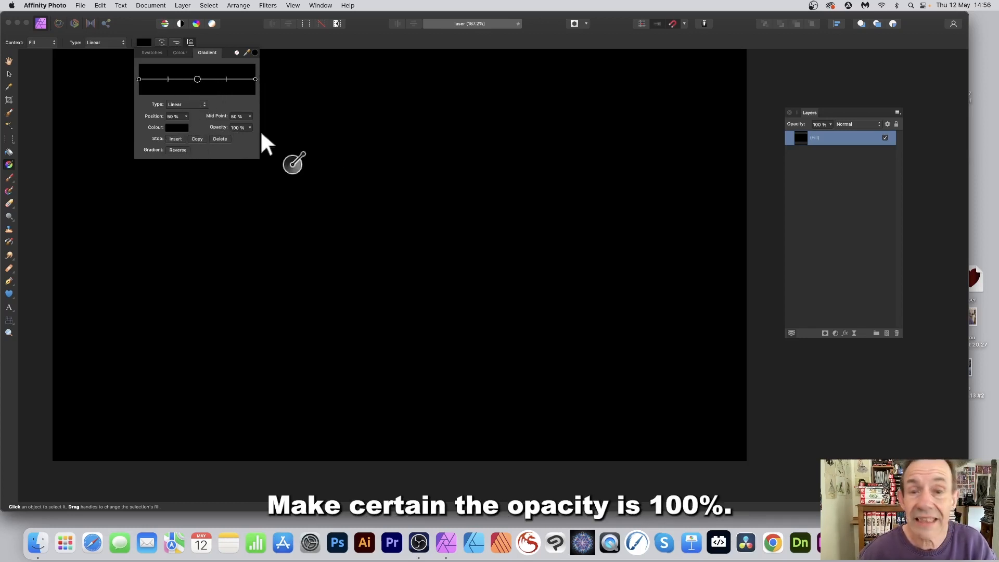
left_click(177, 127)
left_click_drag(177, 208, 160, 214)
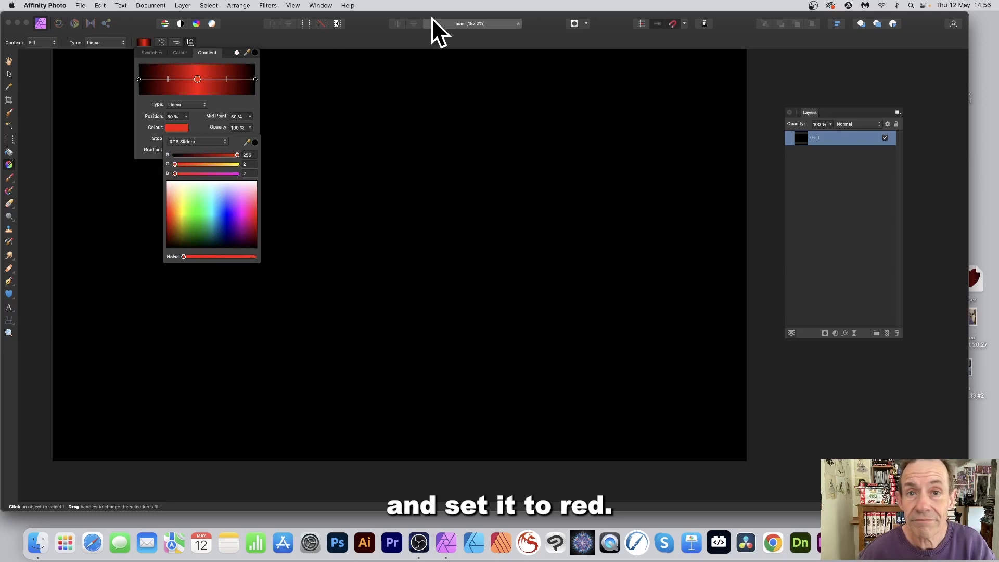
left_click(177, 106)
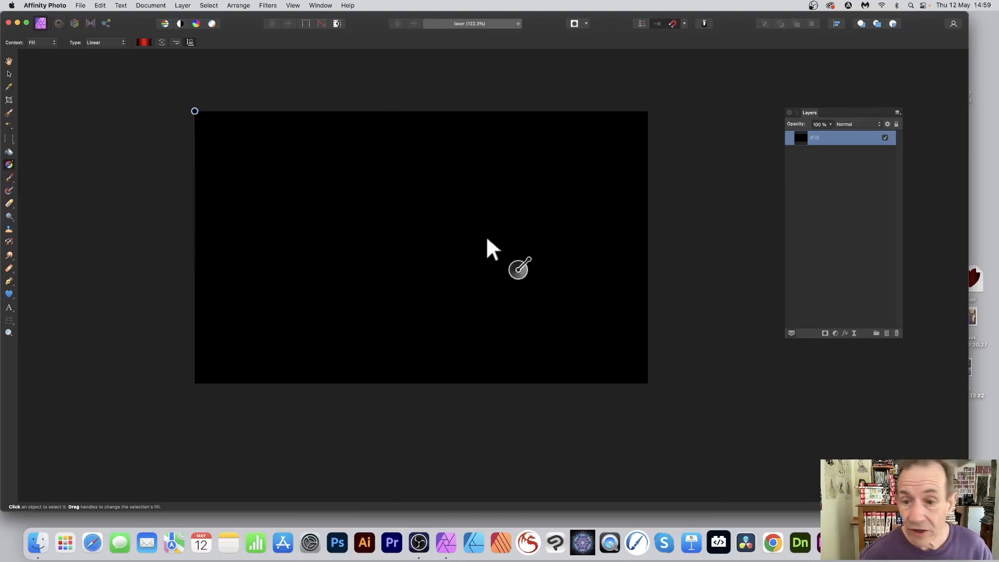
Draw the gradient horizontally across the full canvas width and rasterise the fill layer.
left_click_drag(195, 230, 647, 230)
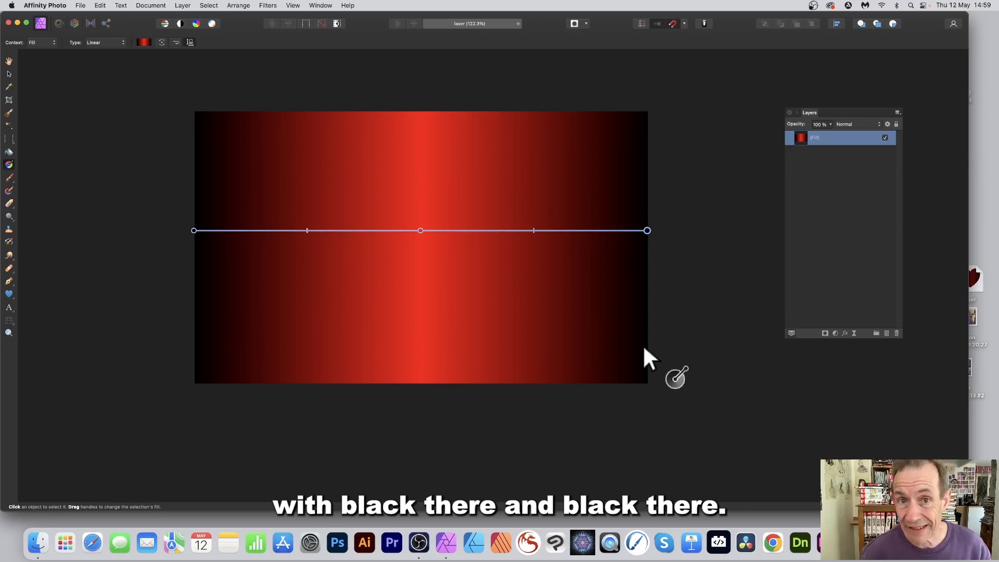
left_click(182, 6)
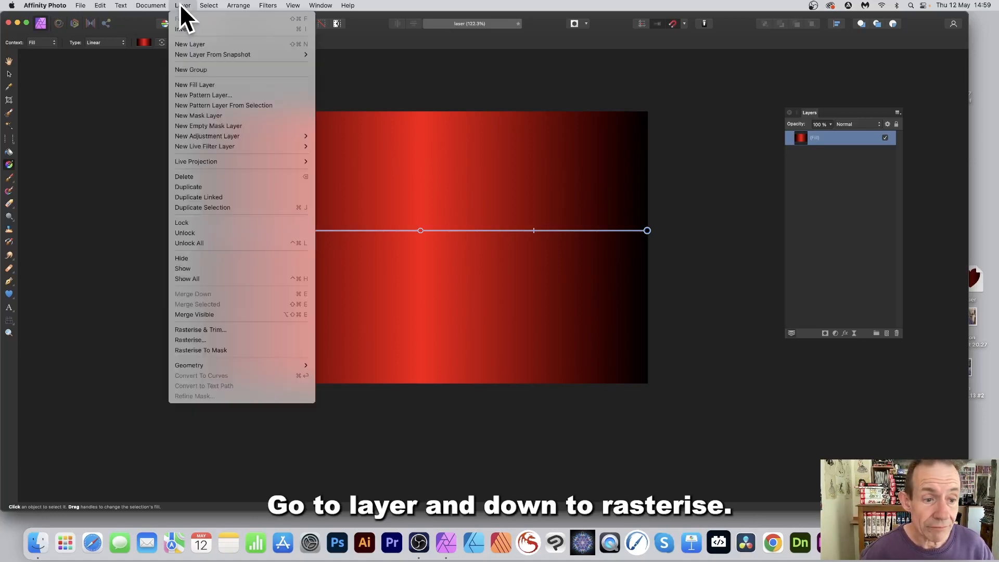
left_click(180, 341)
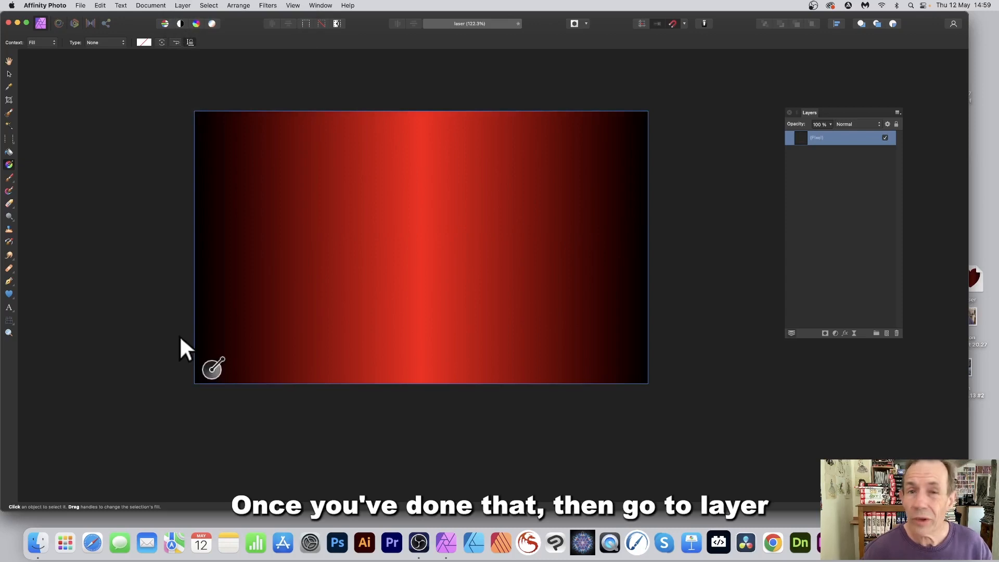
Create a pattern layer from the rasterised gradient and delete the original pixel layer.
left_click(182, 5)
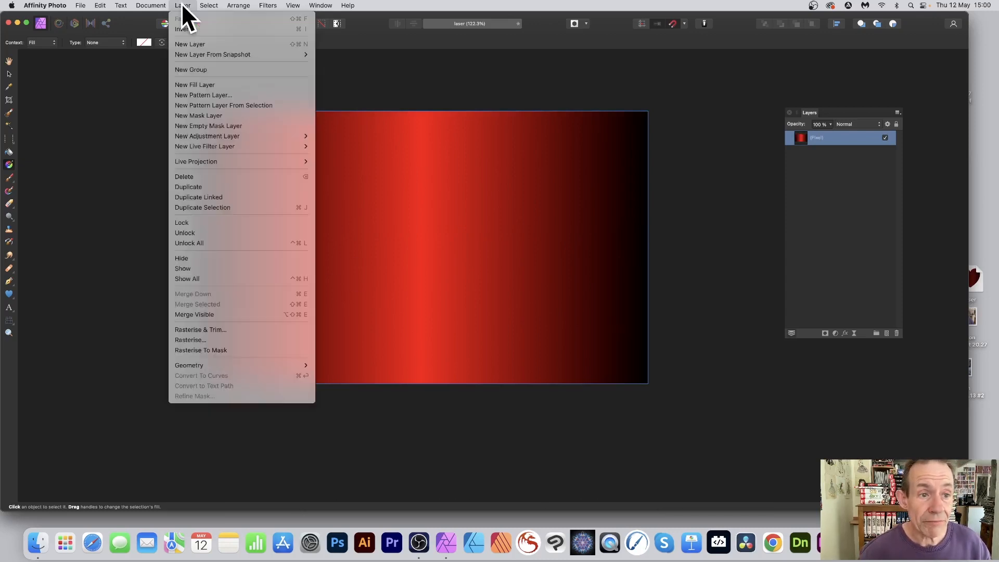
left_click(201, 106)
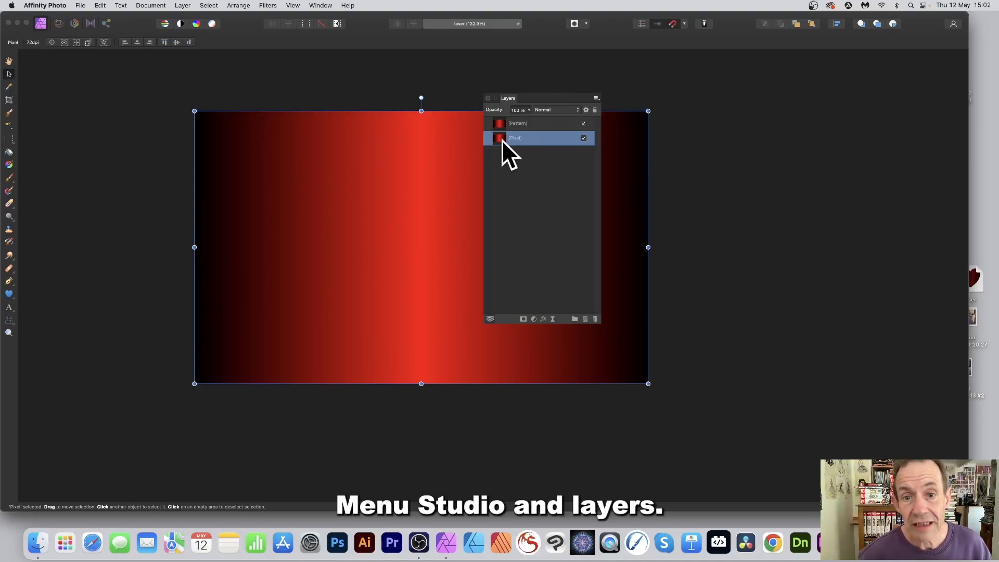
left_click(594, 319)
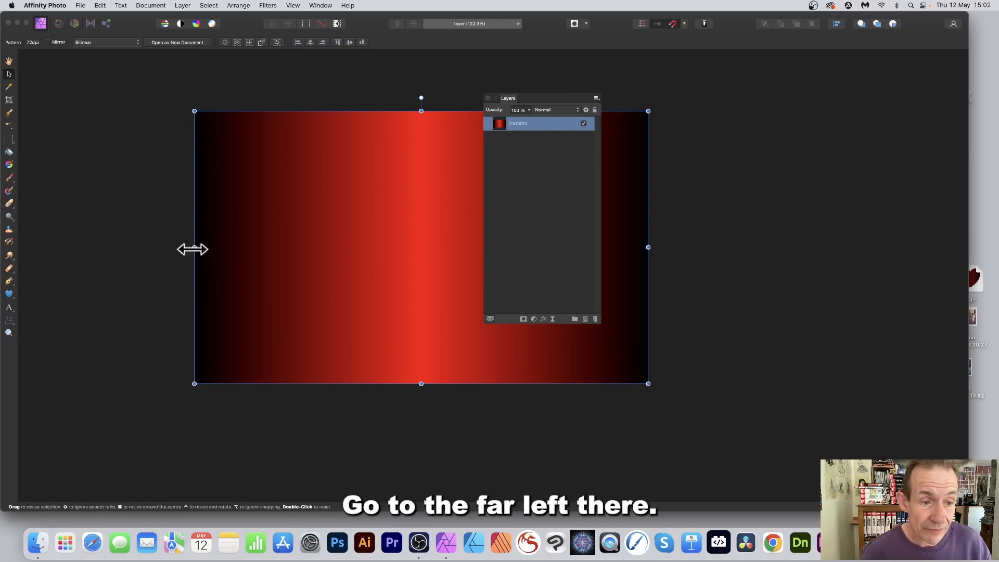
Squeeze the pattern tile horizontally against the canvas's right edge to form narrow vertical stripes, and add a mask layer to it.
left_click_drag(194, 248, 641, 251)
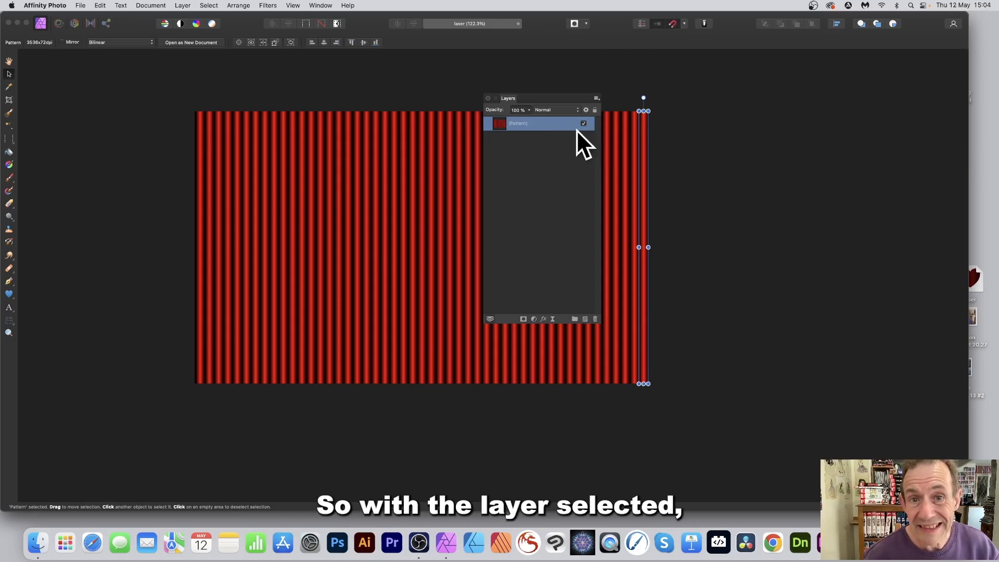
left_click(182, 5)
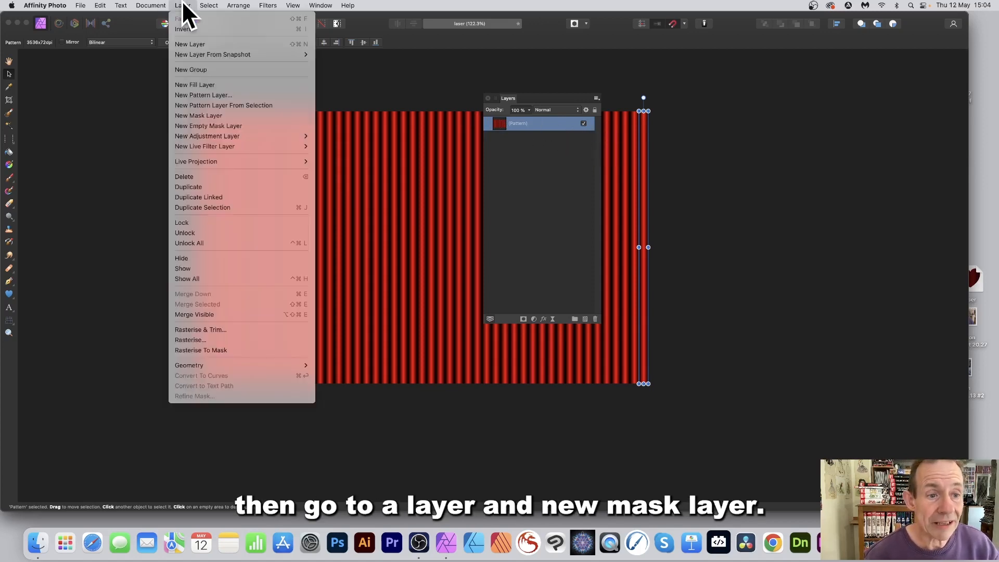
left_click(197, 115)
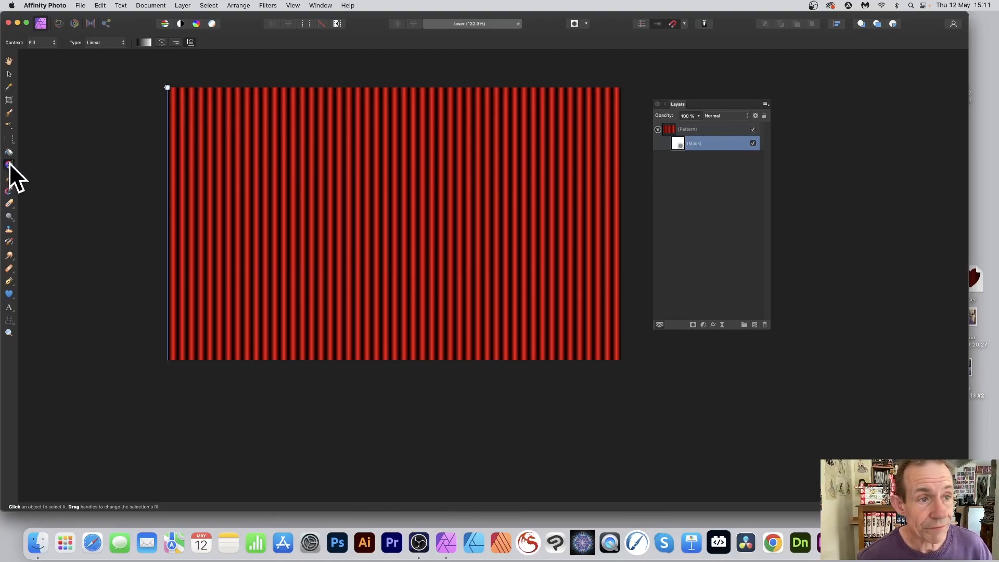
Set the mask's fill to a linear gradient and make its end stop black.
left_click(98, 42)
left_click(98, 44)
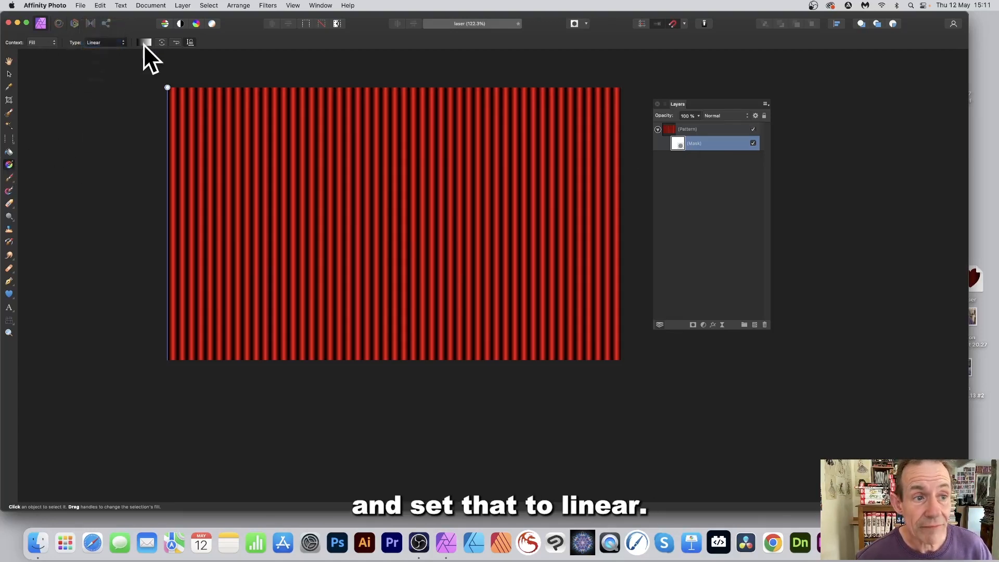
left_click(144, 42)
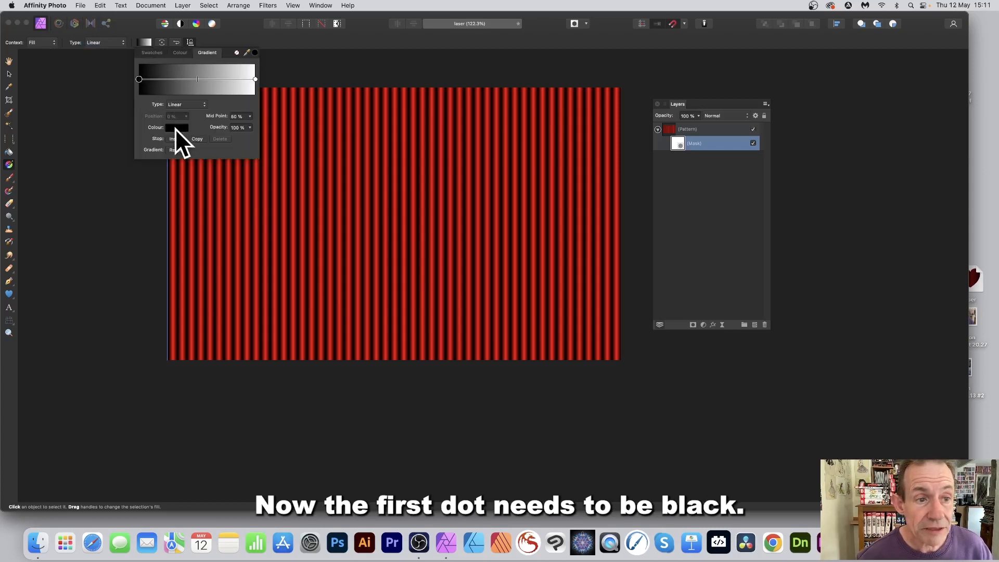
left_click(254, 79)
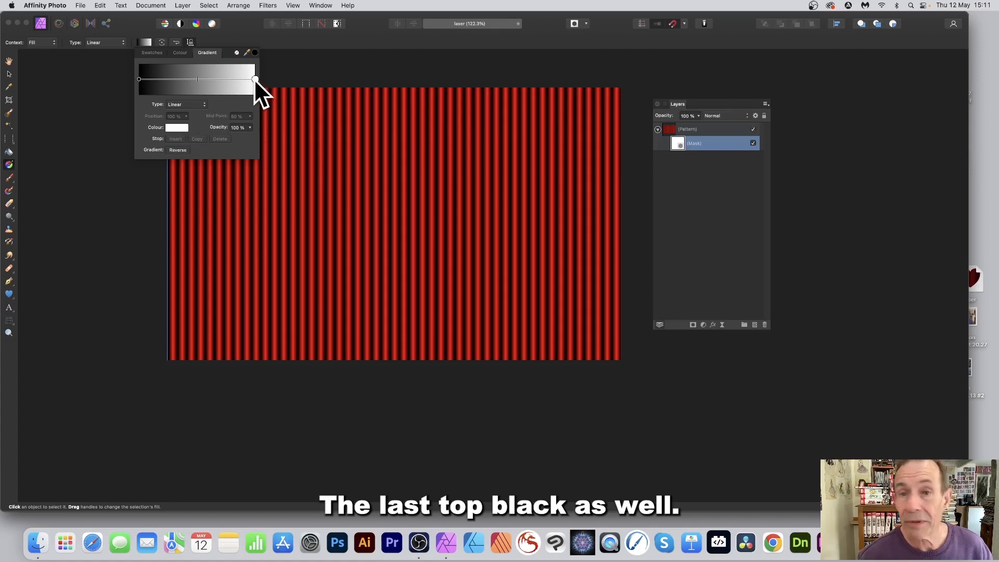
left_click(177, 128)
left_click_drag(189, 217, 163, 249)
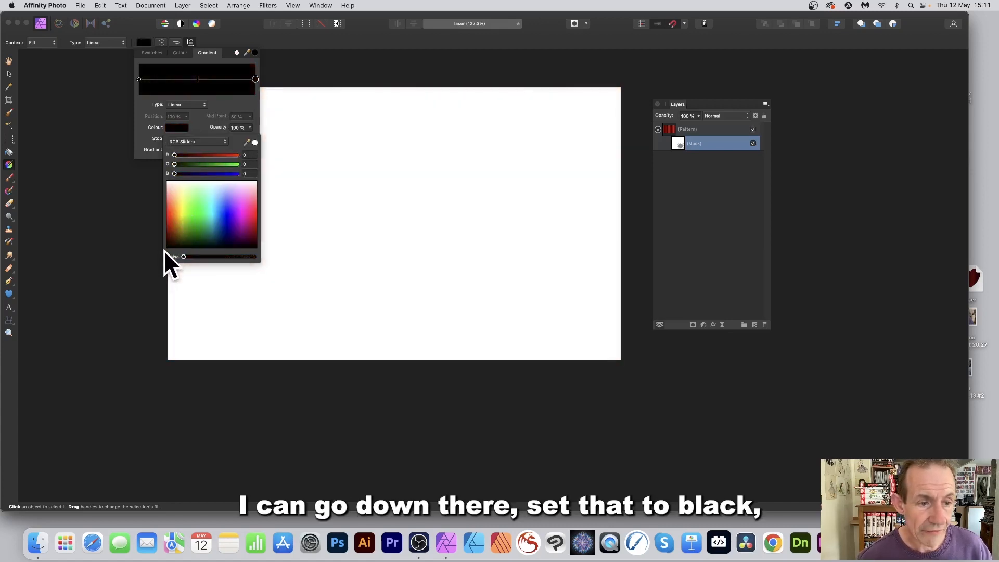
left_click(224, 104)
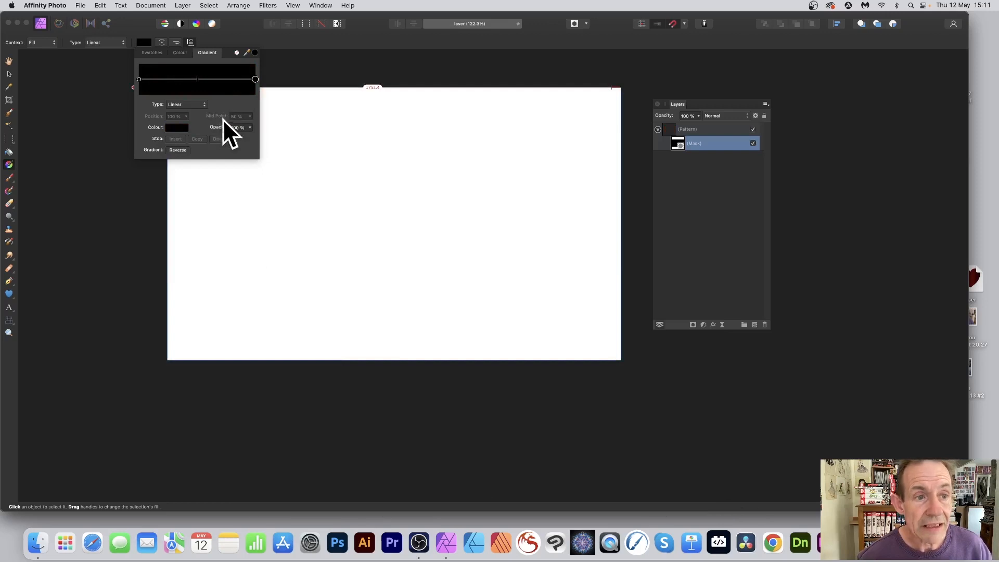
Insert a white stop at 50% in the mask gradient and draw the gradient horizontally across the full canvas width.
left_click(139, 79)
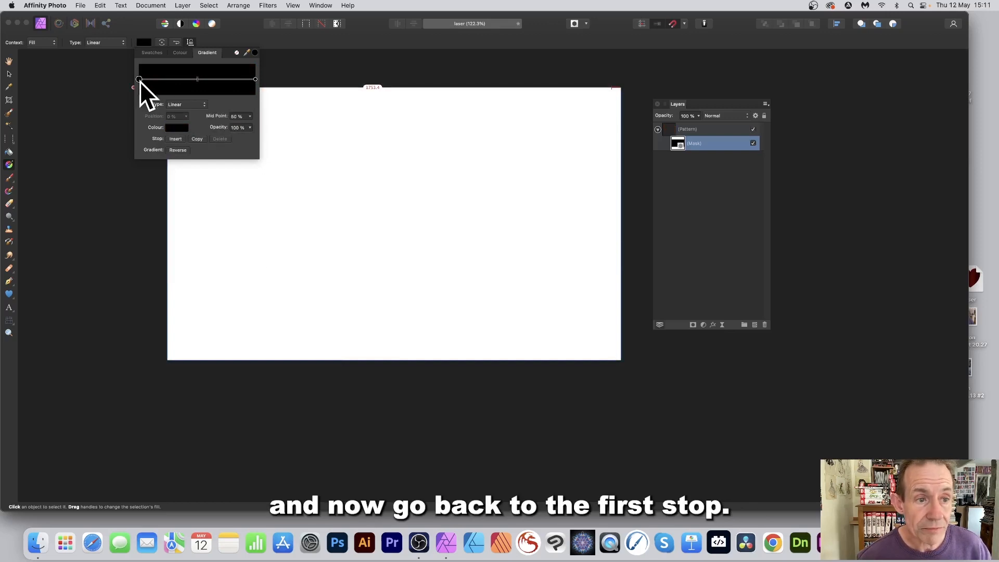
left_click(176, 139)
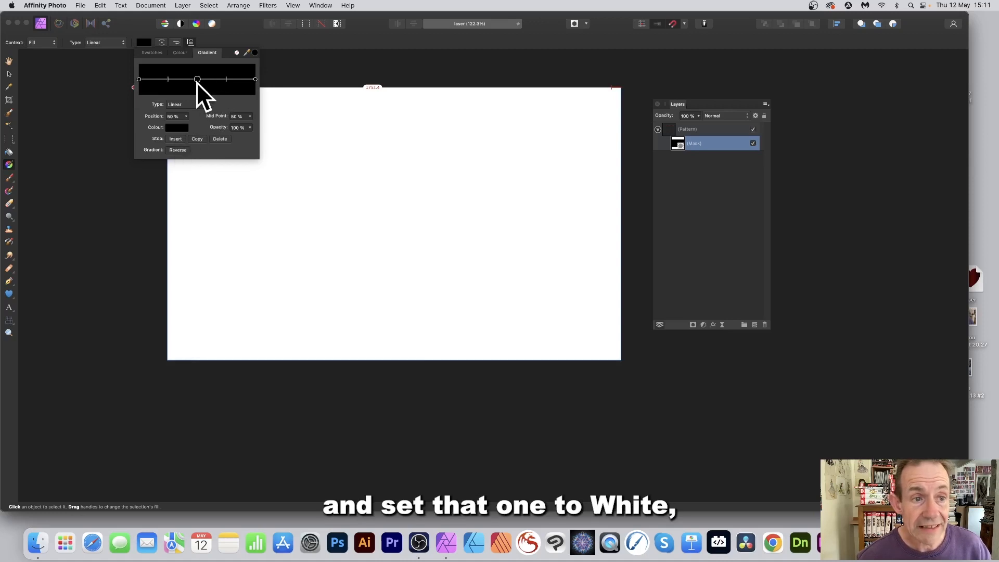
left_click(179, 128)
left_click_drag(180, 218, 164, 180)
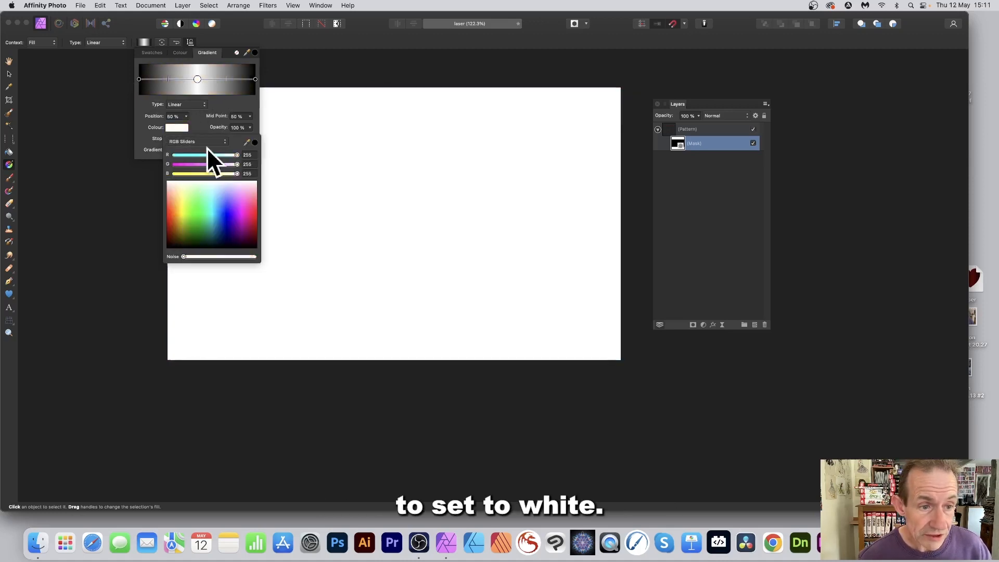
left_click(140, 97)
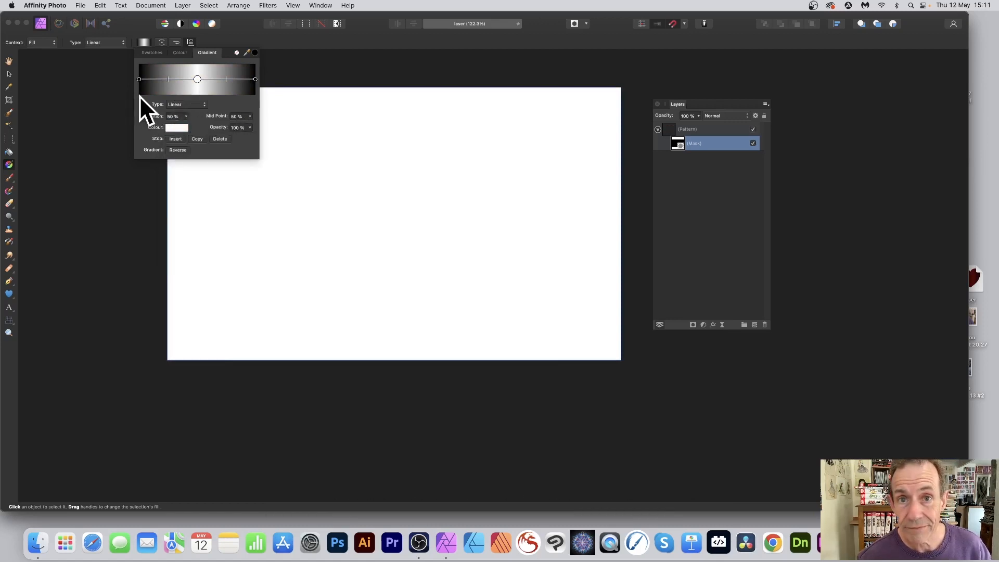
left_click(871, 89)
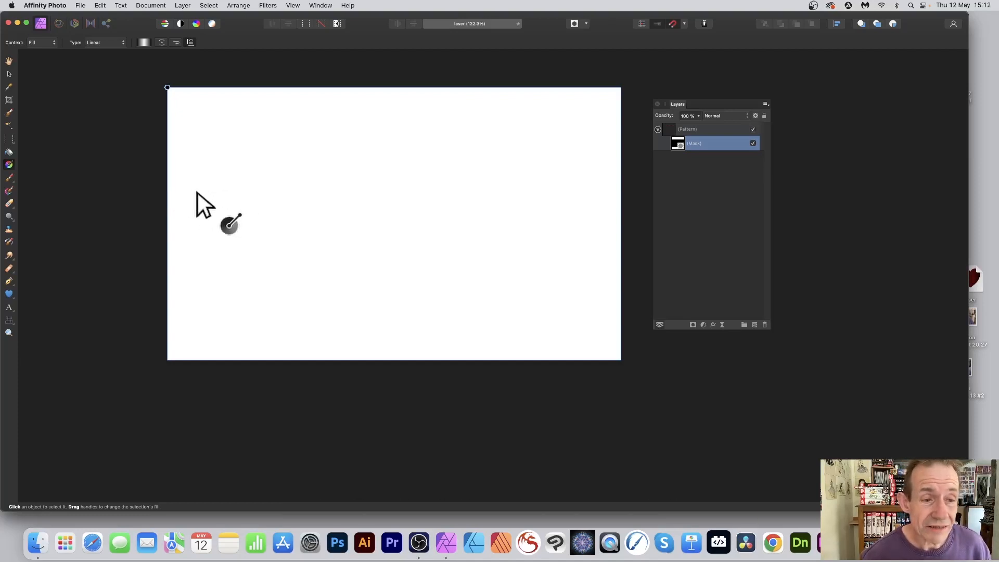
left_click_drag(165, 208, 621, 208)
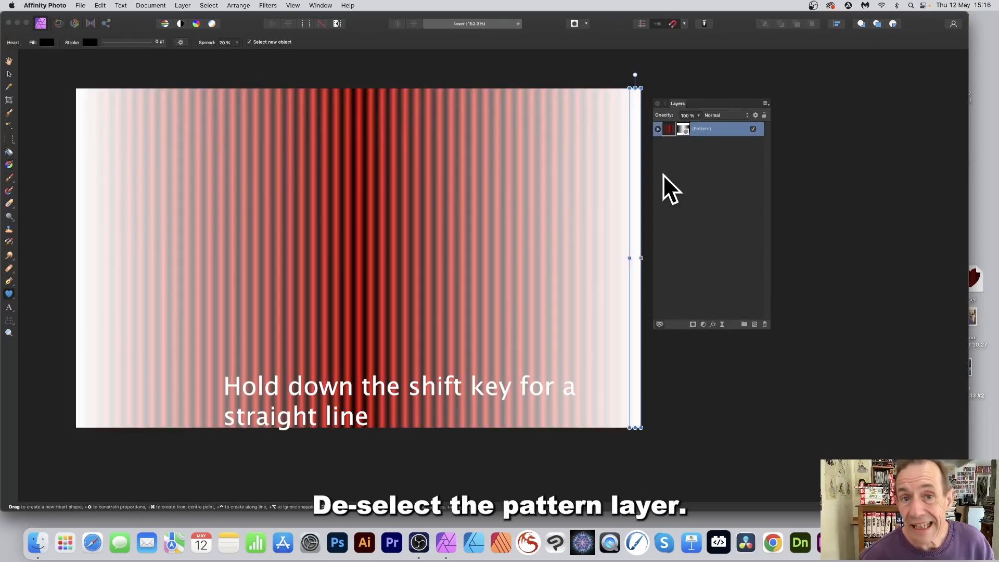
Deselect the pattern layer and draw a large black heart in the middle of the canvas with the Heart Tool.
left_click(675, 160)
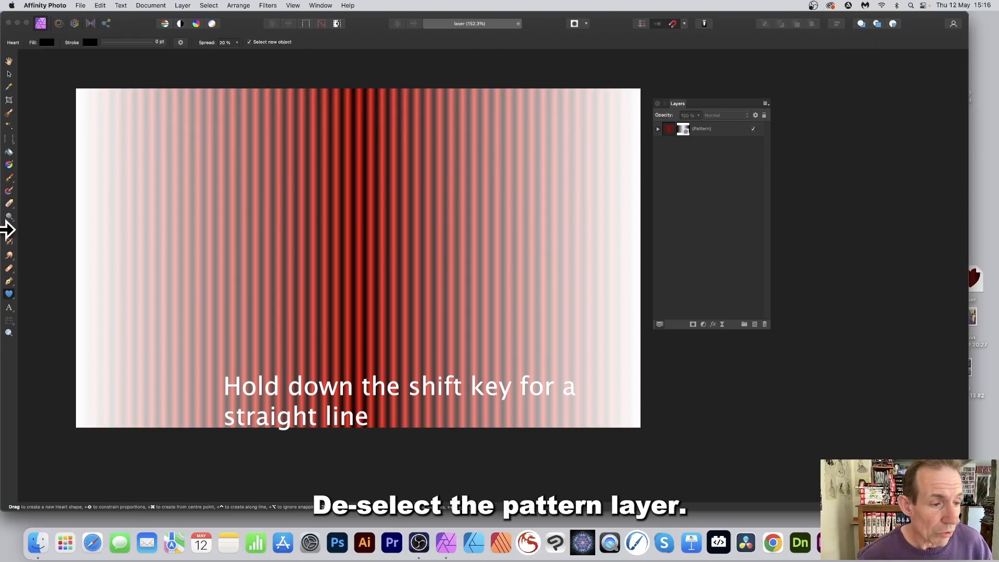
left_click(9, 294)
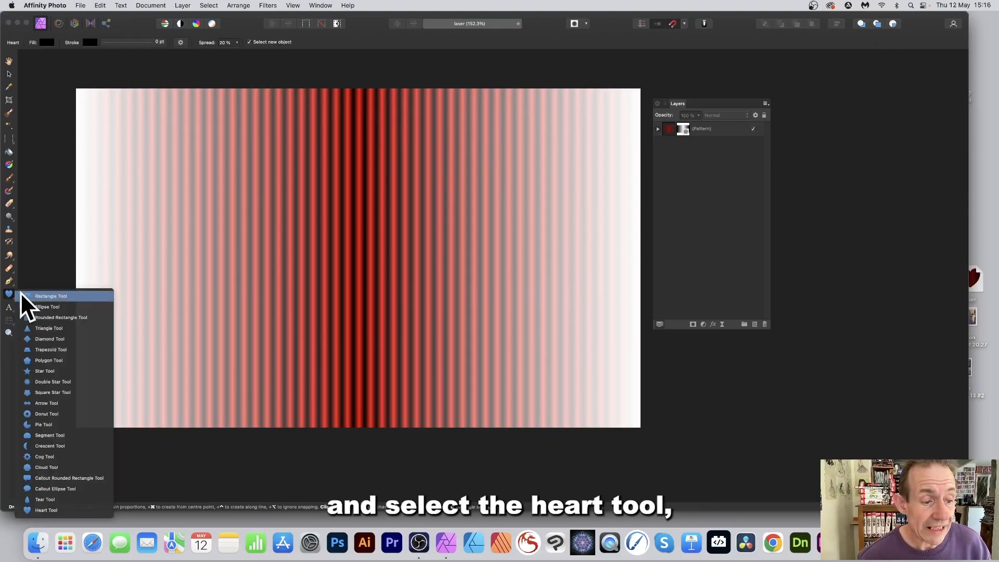
left_click(51, 511)
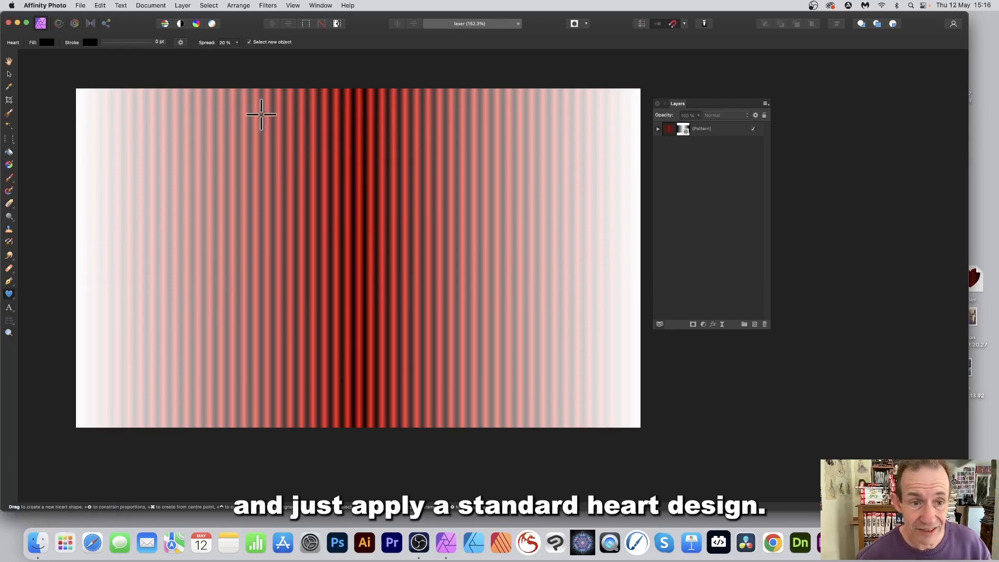
left_click_drag(256, 116, 493, 411)
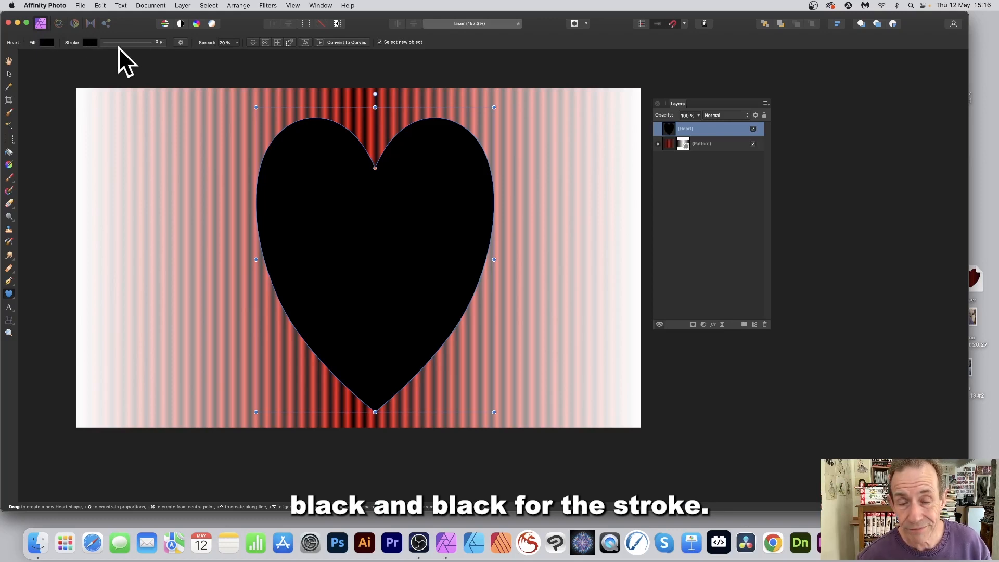
Cut the masked stripe pattern layer and paste it inside the black heart, and widen the heart.
left_click(699, 147)
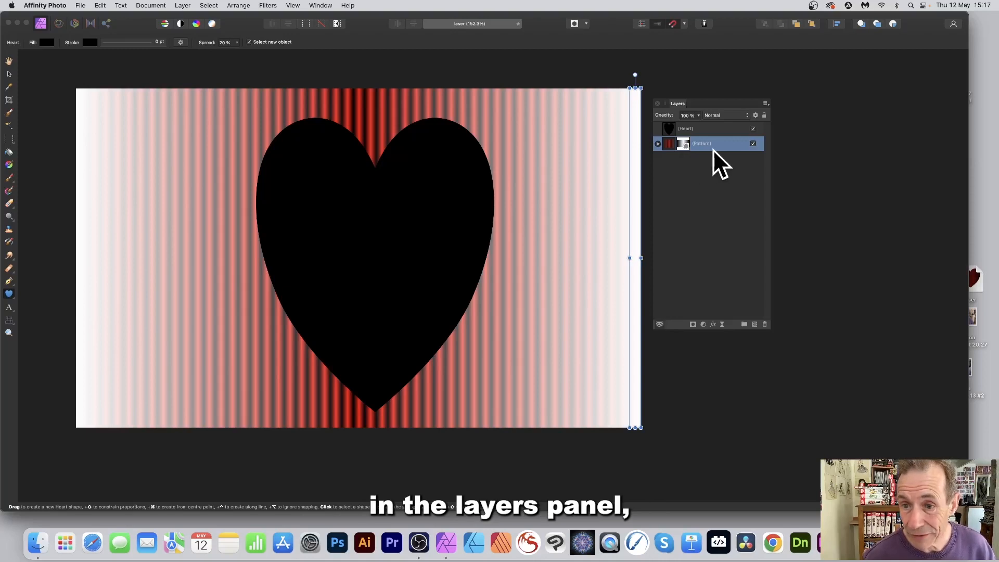
left_click(100, 5)
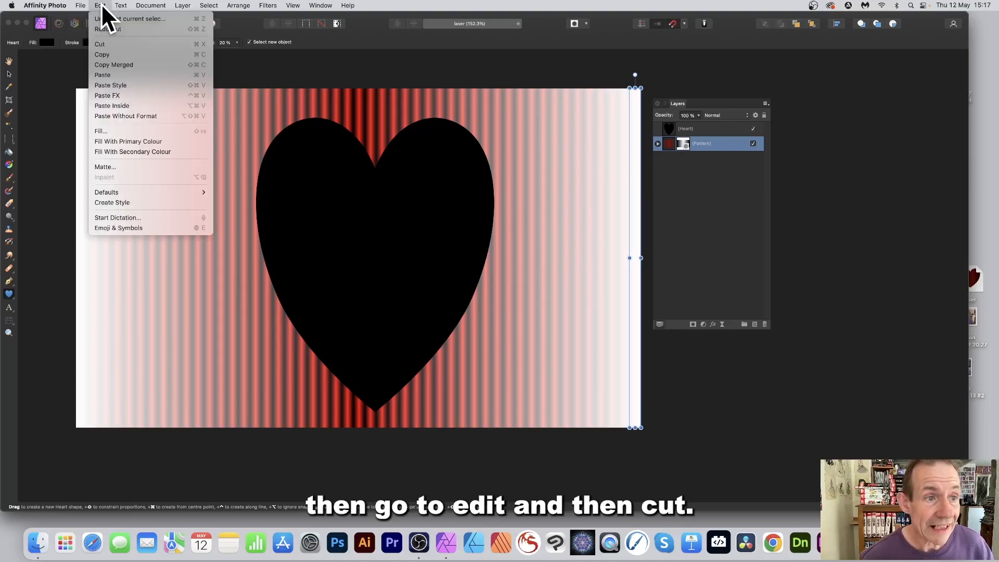
left_click(102, 44)
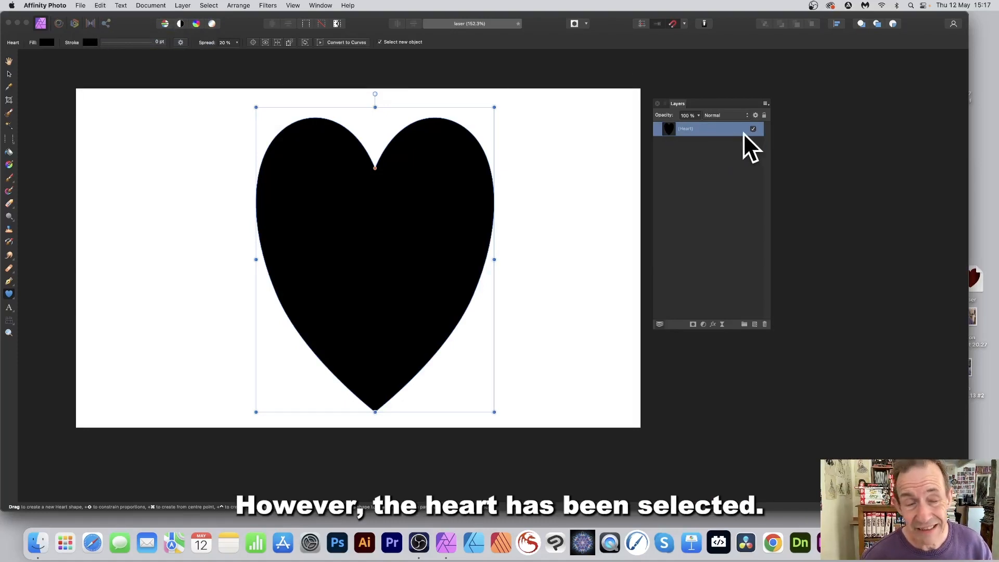
left_click(102, 6)
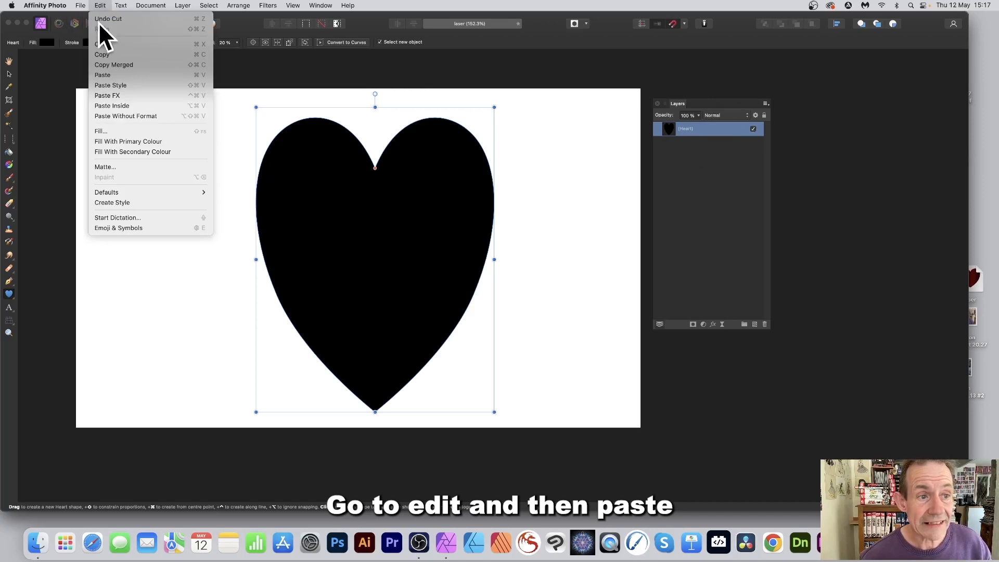
left_click(114, 105)
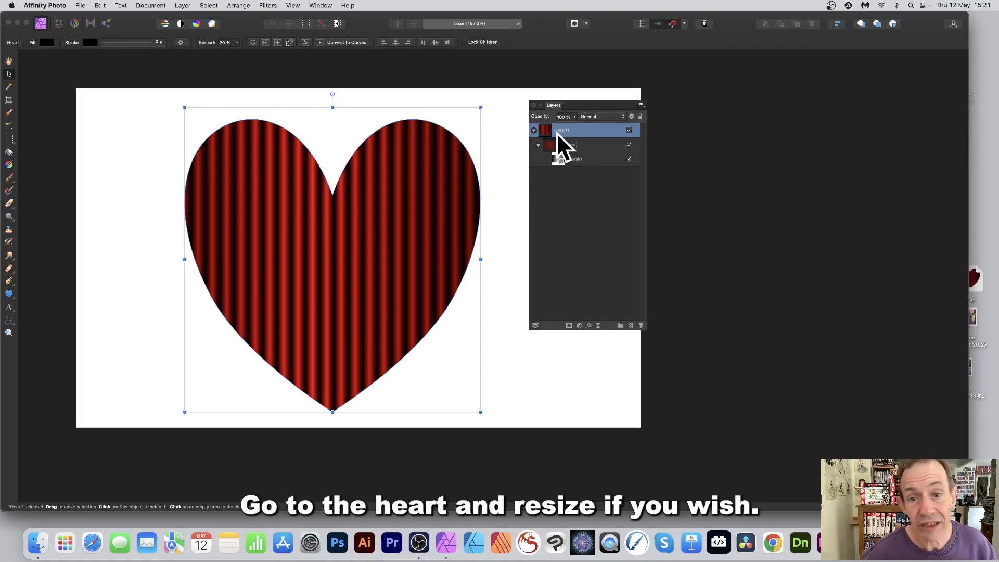
left_click_drag(480, 259, 481, 260)
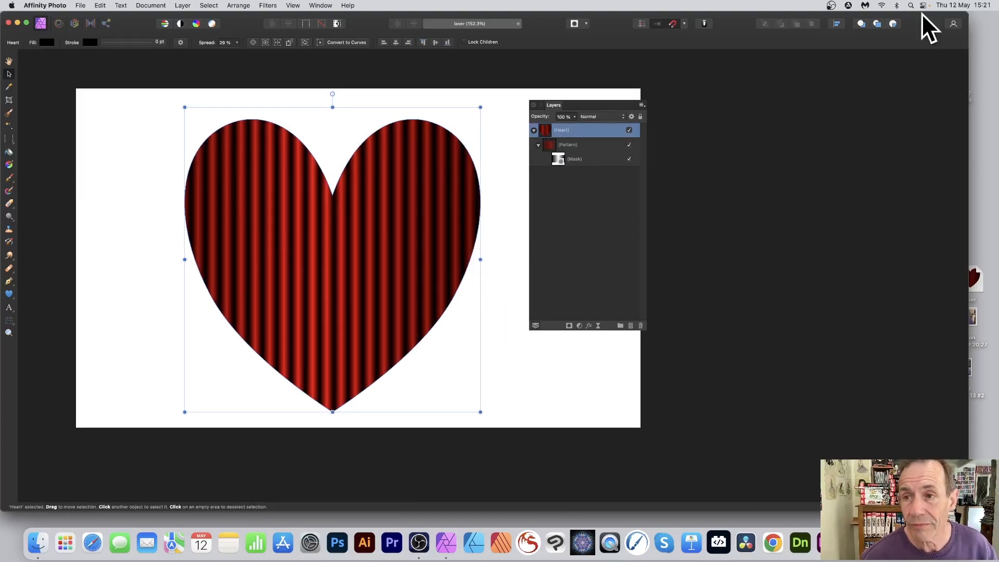
Widen the pattern tile inside the heart with its mask temporarily hidden, and shift only the mask slightly sideways.
left_click(556, 150)
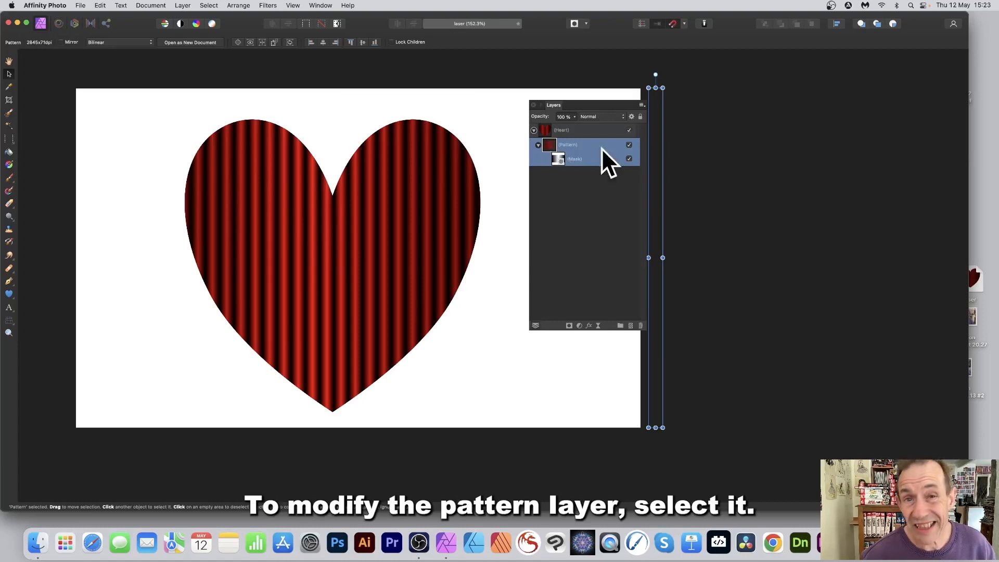
left_click(629, 159)
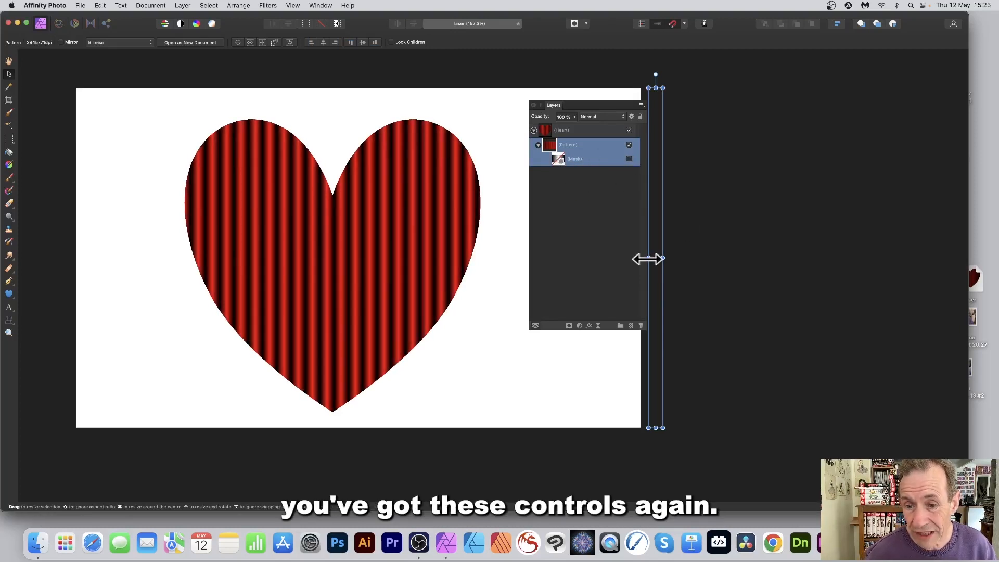
mouse_move(647, 259)
left_mouse_down()
mouse_move(607, 259)
mouse_move(643, 259)
left_mouse_up()
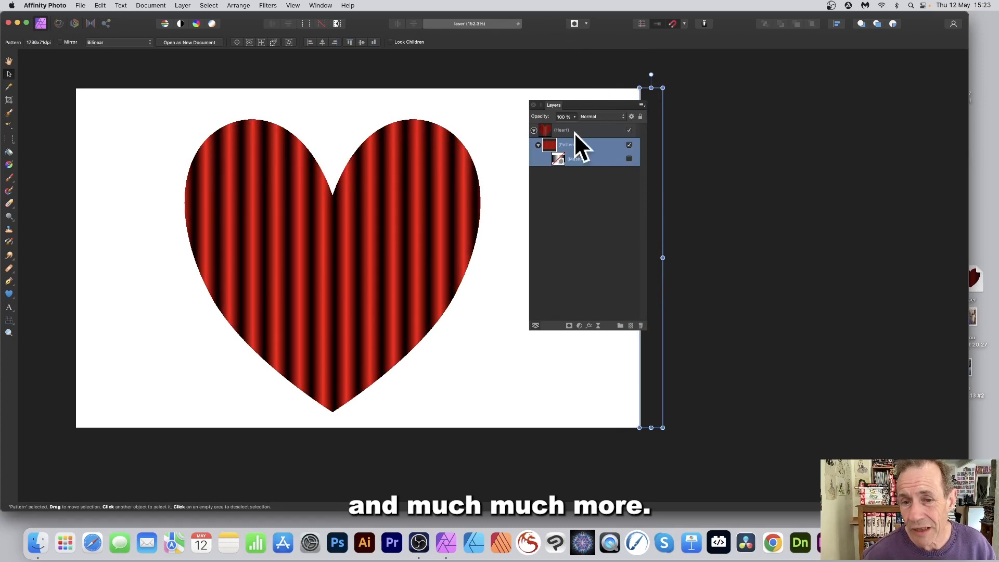
left_click(628, 159)
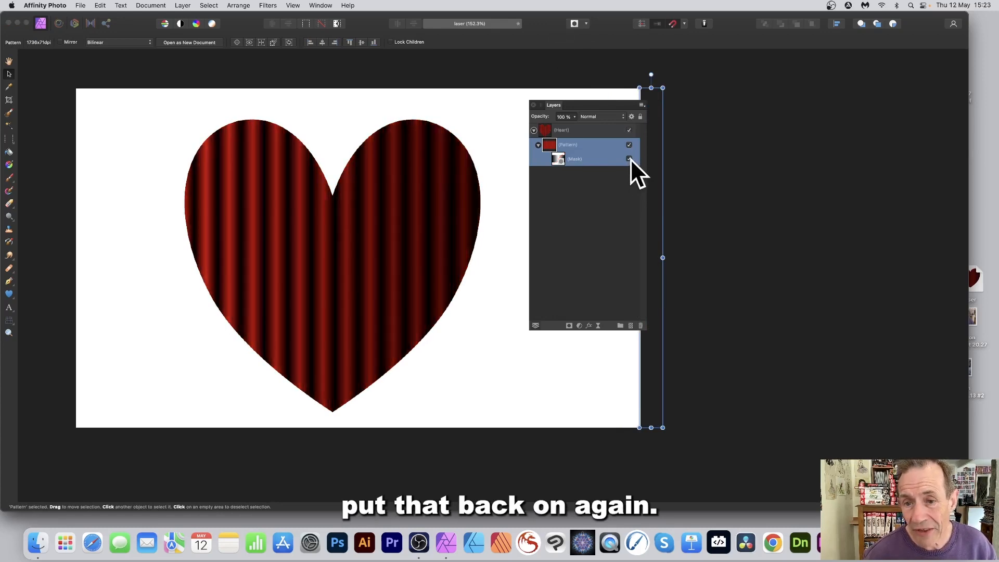
left_click(559, 159)
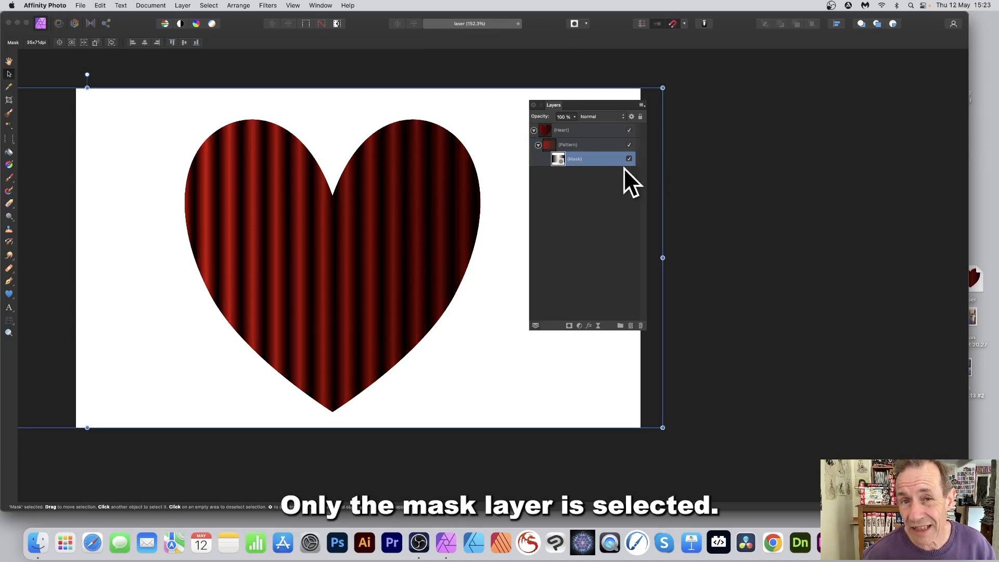
left_click_drag(432, 251, 462, 255)
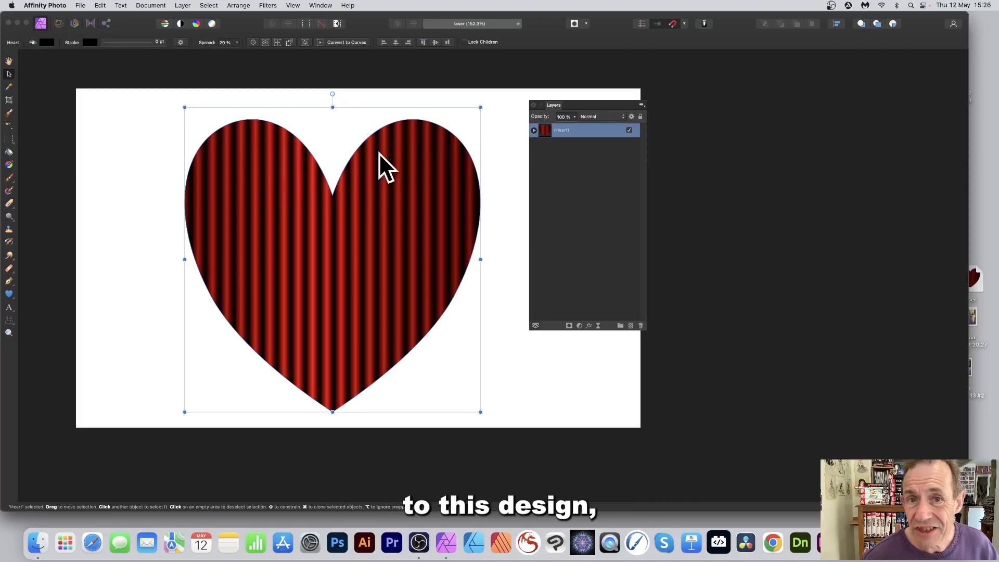
Duplicate the striped heart layer and delete the pattern nested inside the upper copy.
right_click(563, 129)
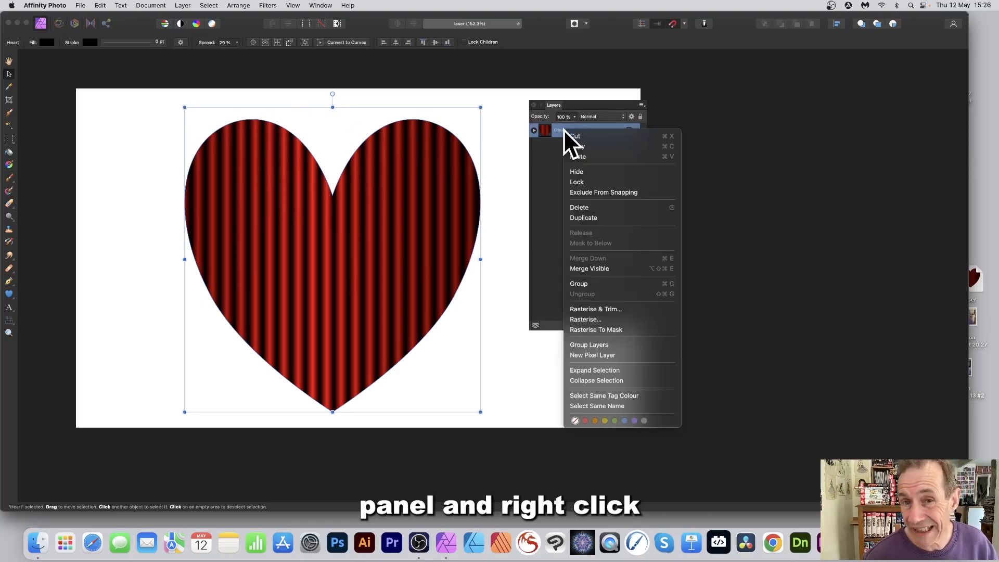
left_click(585, 218)
left_click(534, 131)
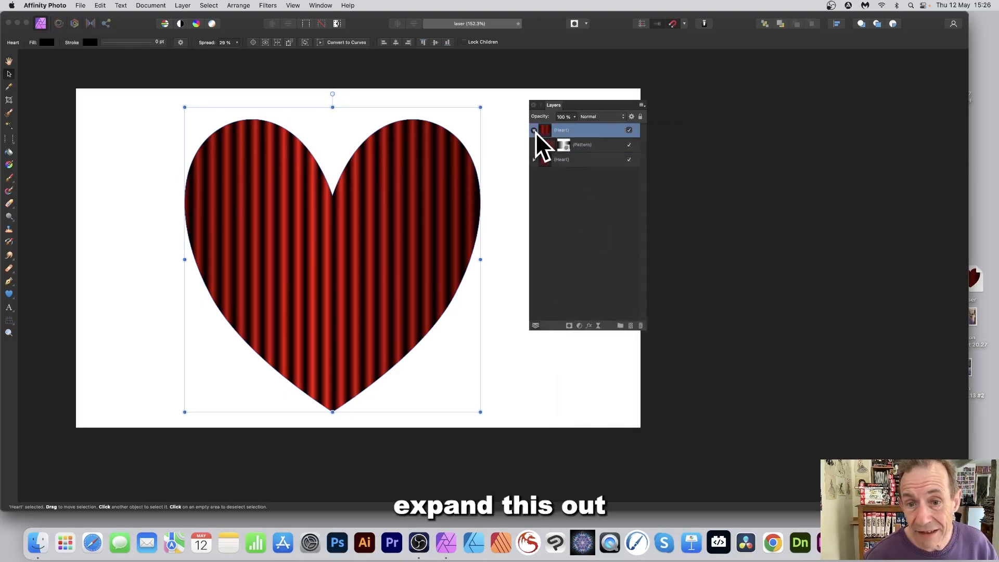
left_click(588, 144)
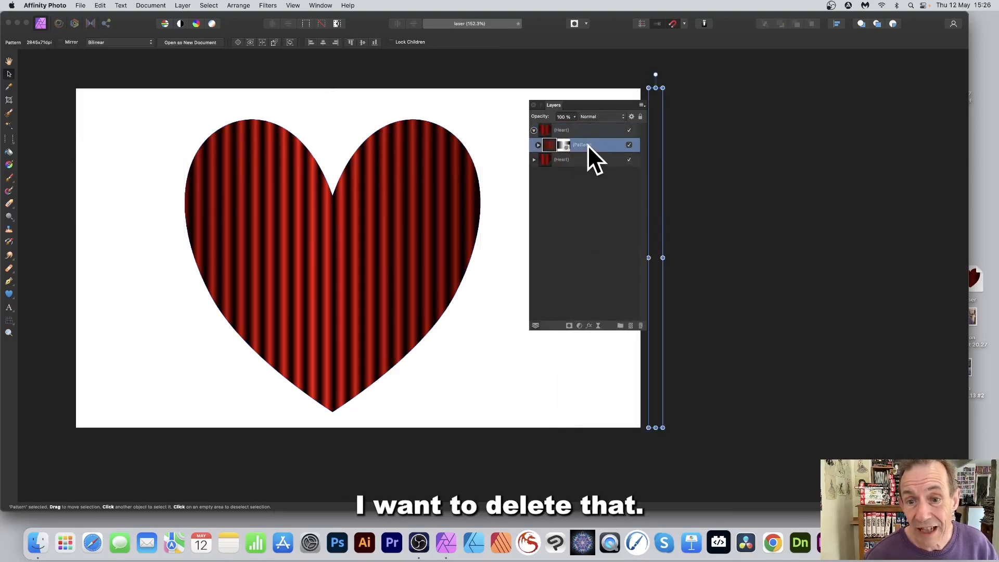
left_click(640, 325)
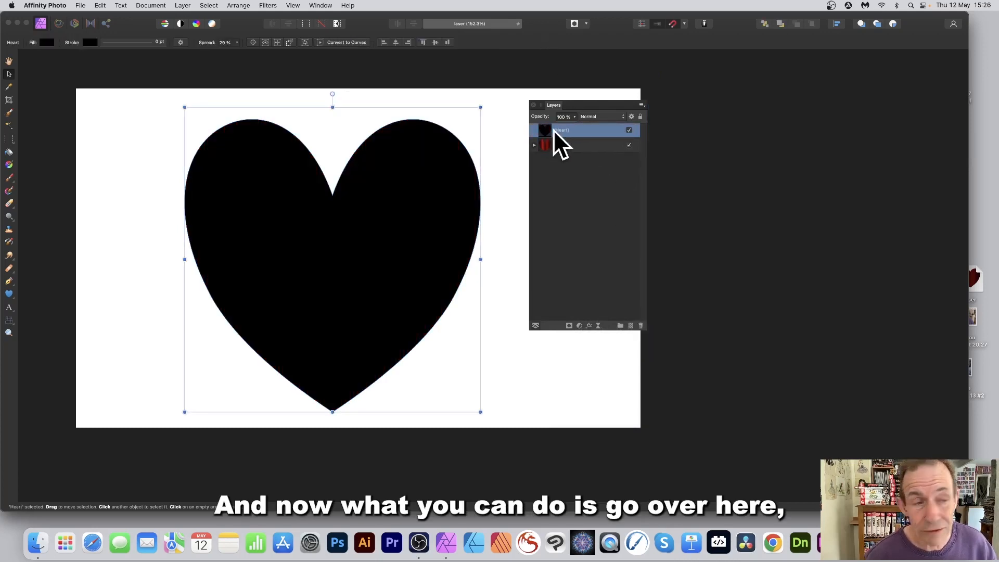
Remove the fill of the upper heart and set its black stroke width to 42 pt.
left_click(48, 43)
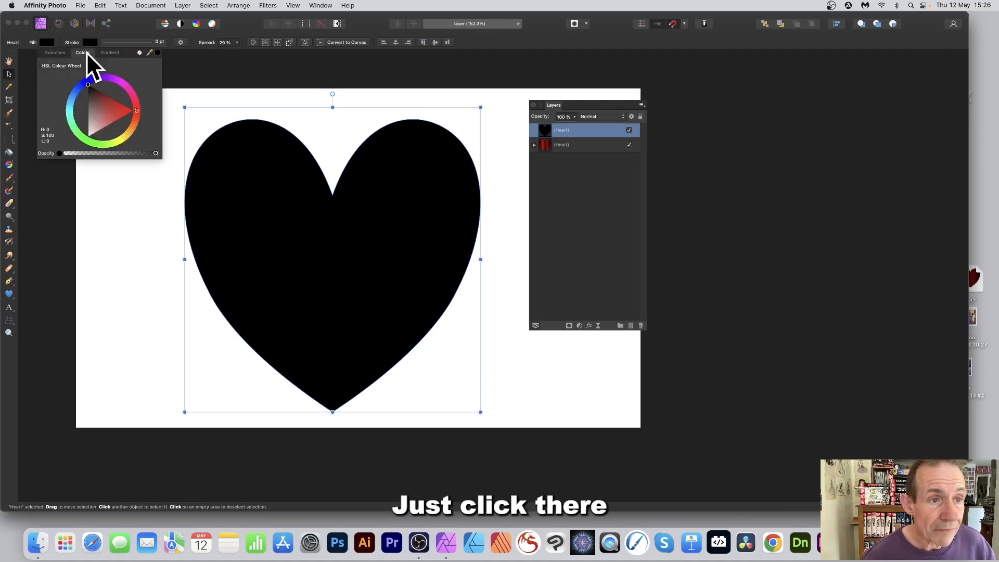
left_click(139, 51)
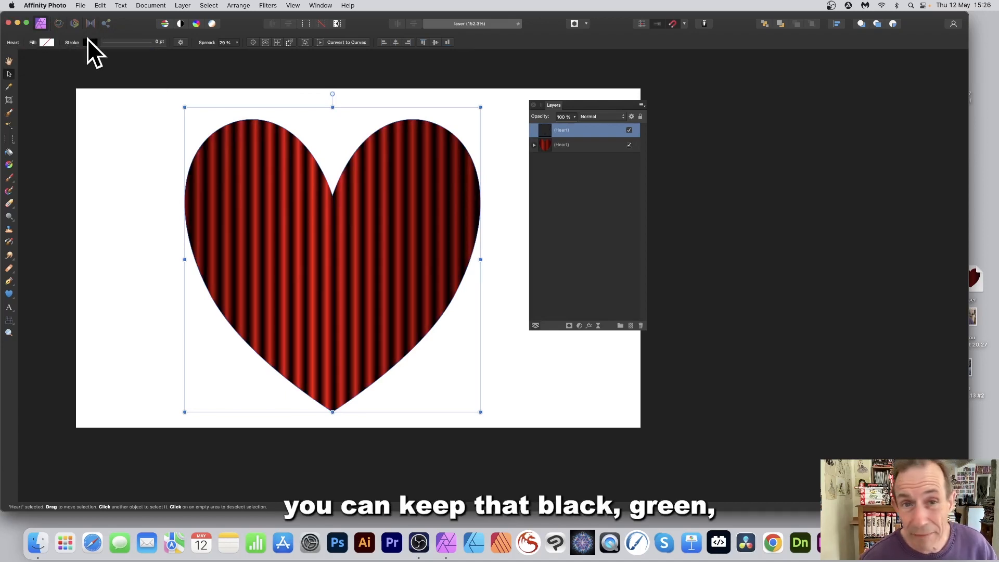
left_click(145, 42)
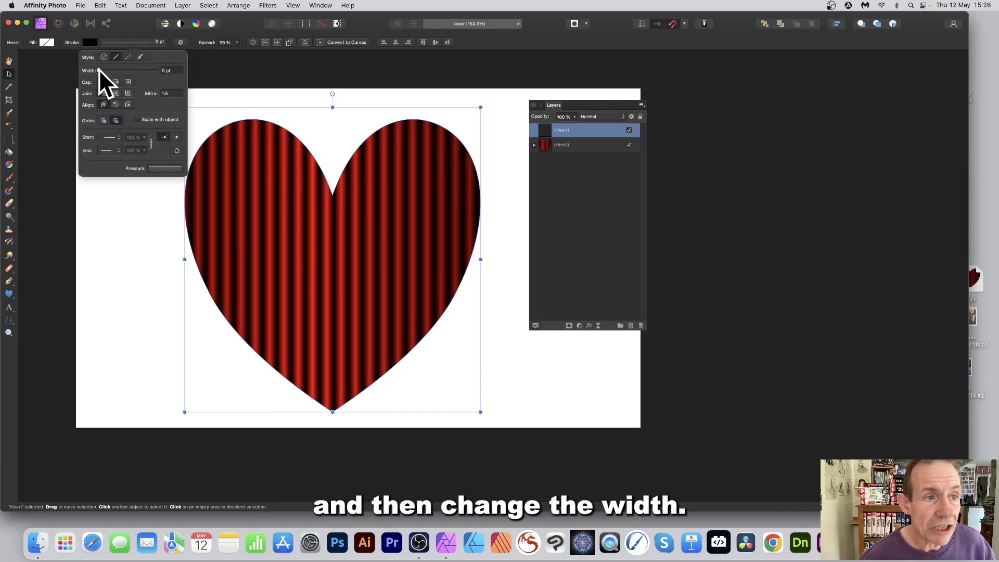
left_click_drag(98, 71, 144, 69)
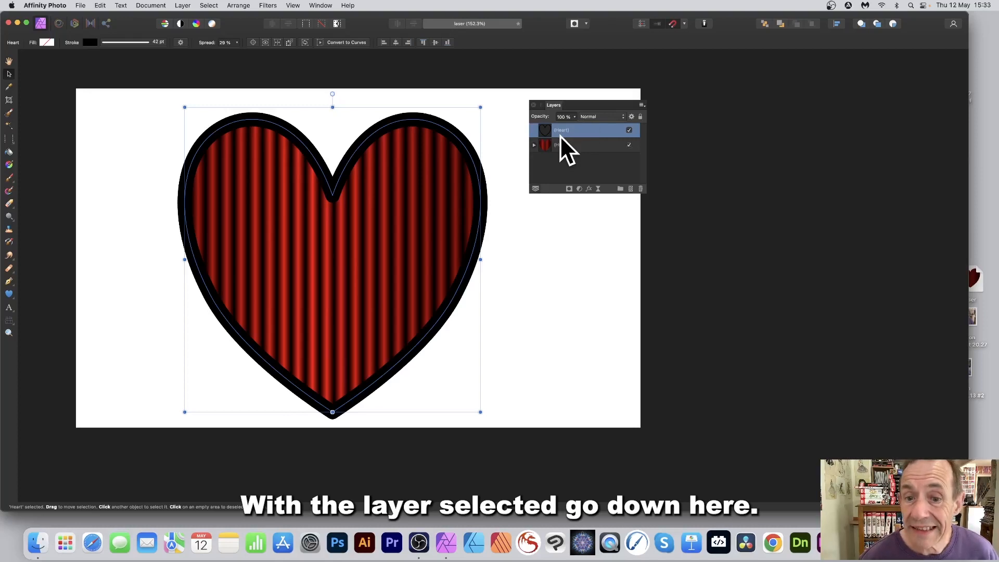
Apply a 3D layer effect with a 37.1 px radius to the outlined heart.
left_click(589, 189)
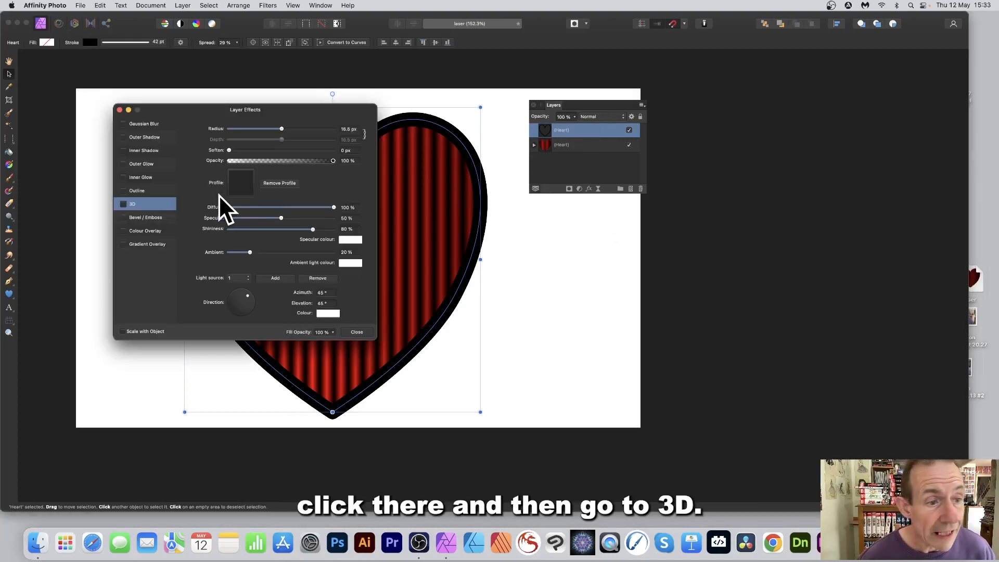
left_click(124, 205)
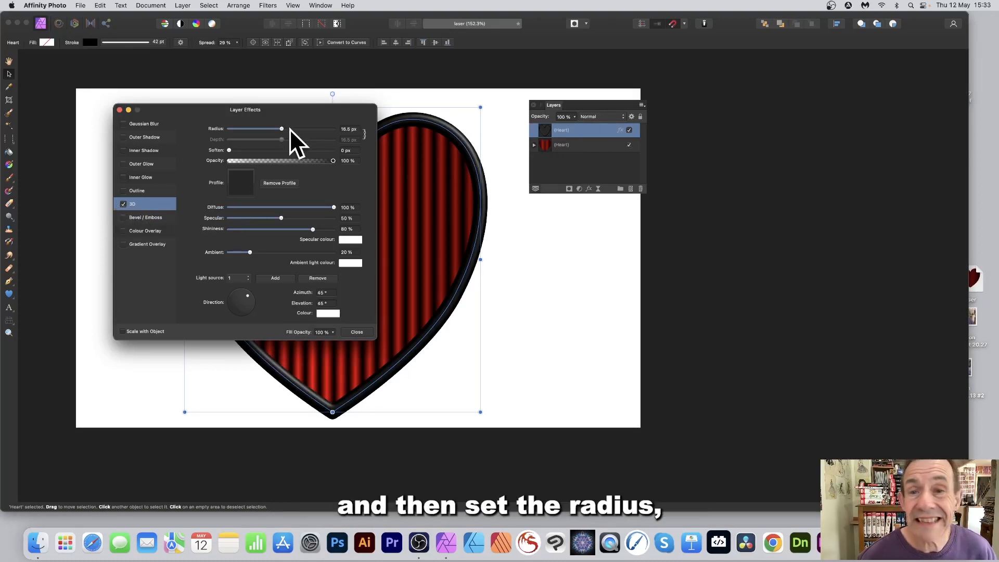
left_click_drag(284, 129, 307, 128)
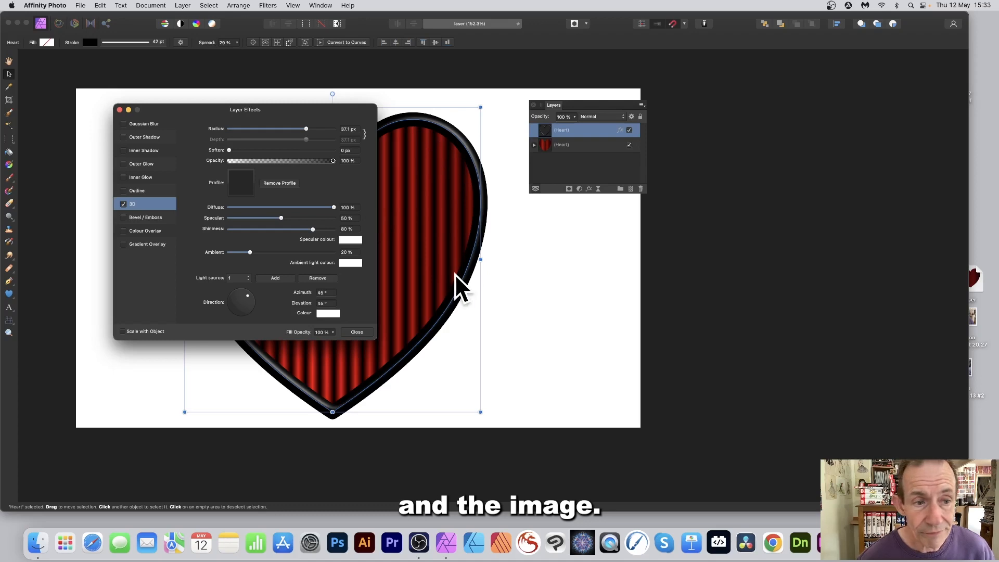
Add a white outer glow with an 81.7 px radius to the outlined heart and close the layer effects.
left_click(138, 164)
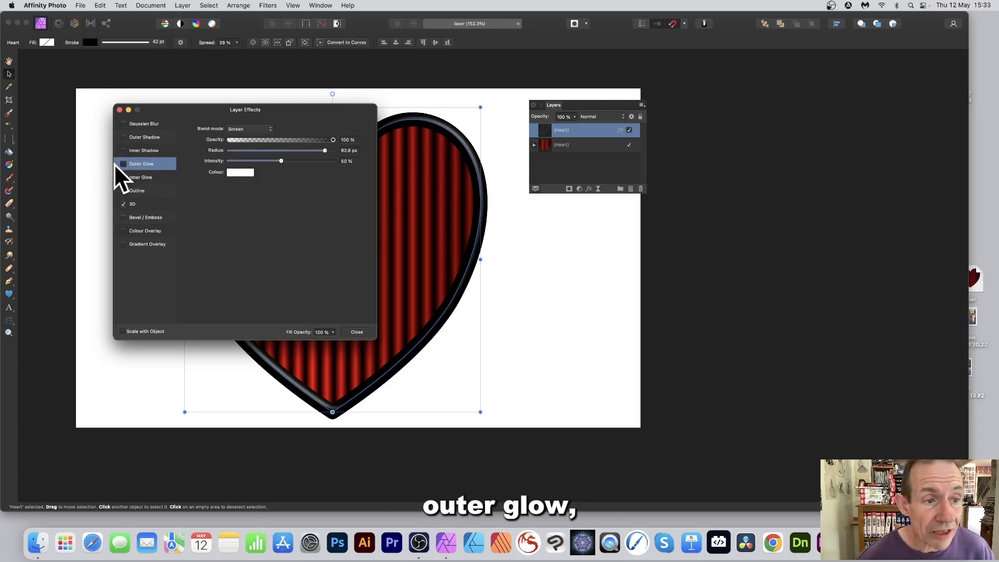
left_click(123, 163)
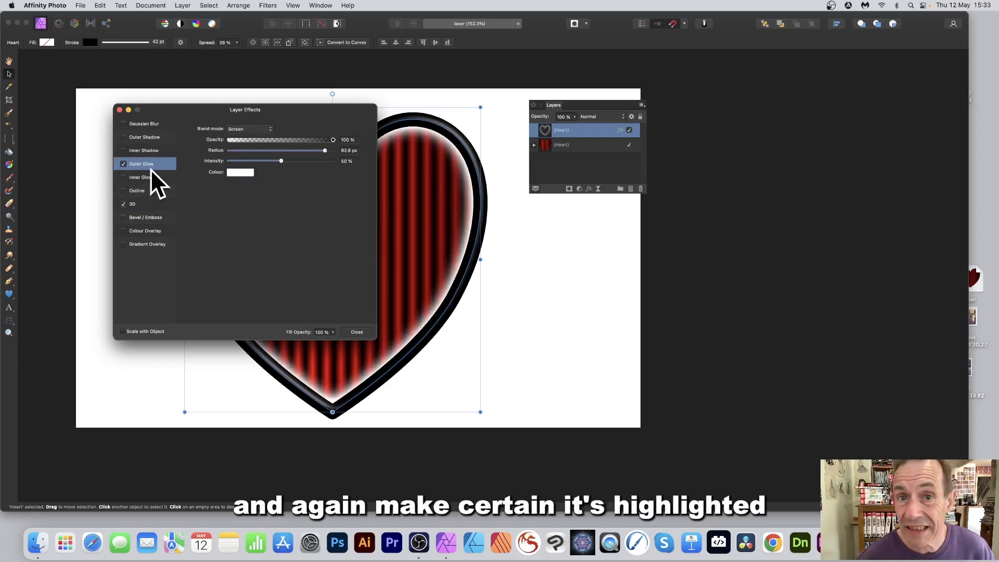
left_click_drag(323, 149, 329, 149)
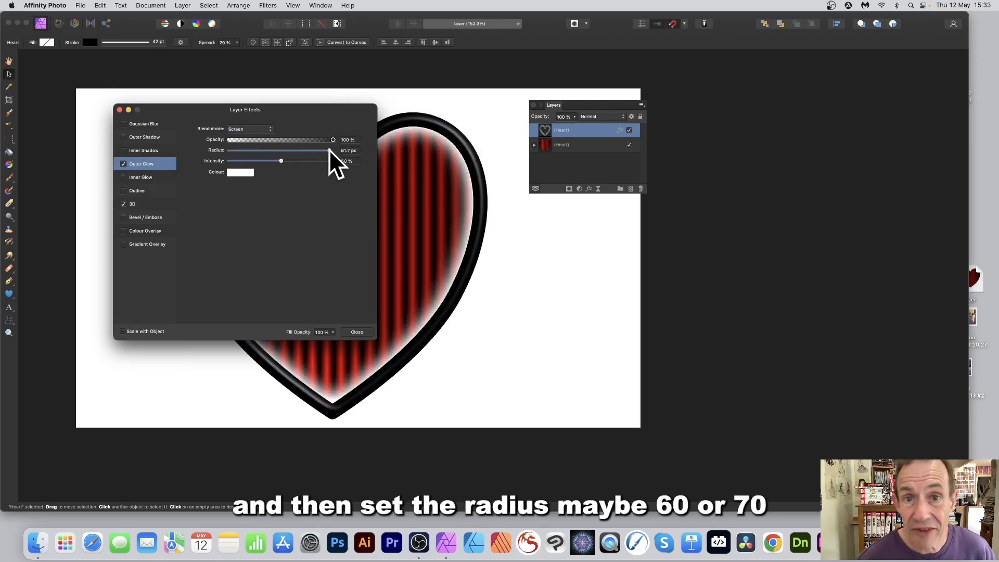
left_click(357, 329)
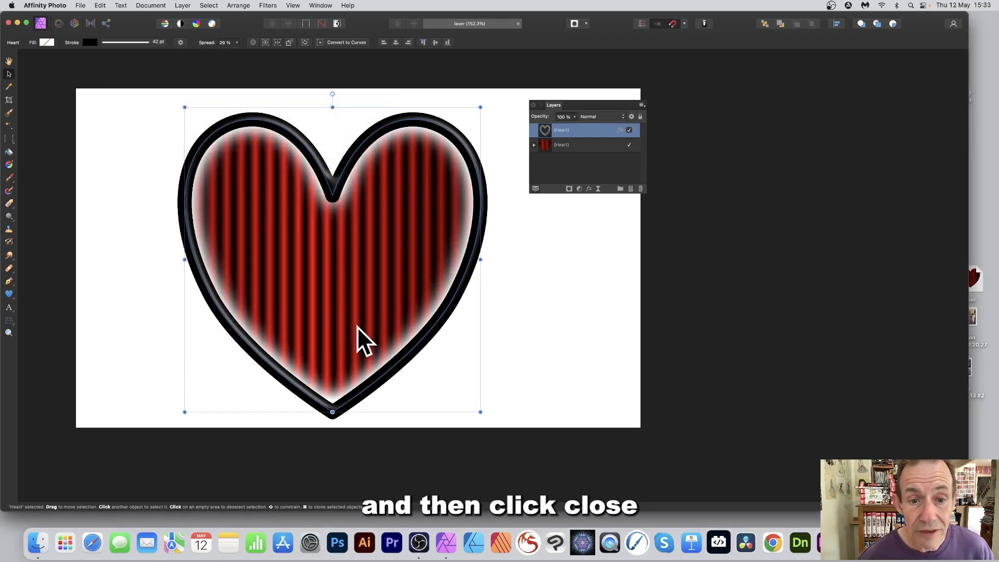